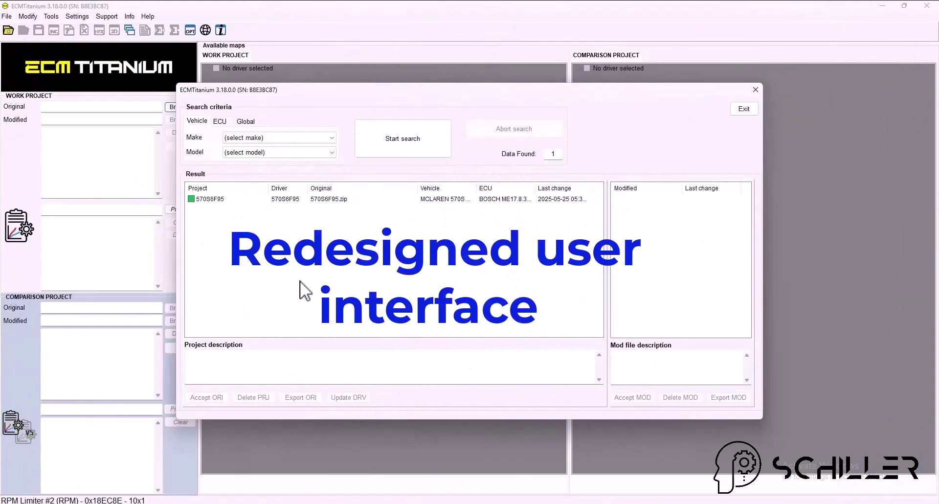
- Move the database search window aside so the 570S6F95 result row is visible
drag(324, 93, 371, 87)
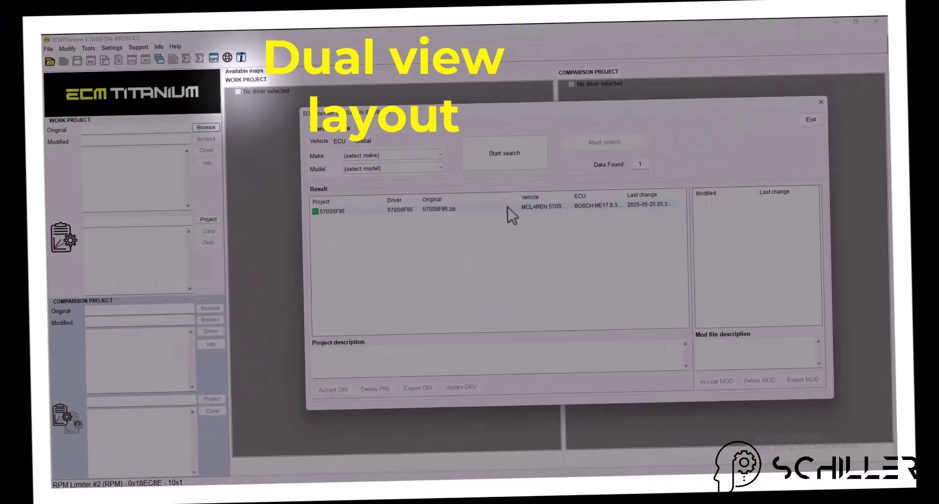
- Pick the 570S6F95 project from the results and load it as the work project
click(512, 209)
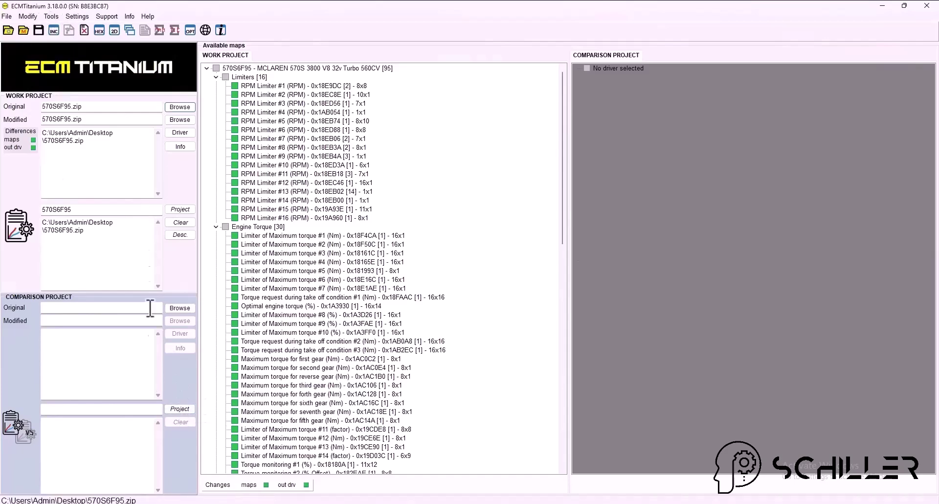
- Open the project database and select Maclaren Stage 1 Schiller's modified file 570S10EE.zip
click(177, 410)
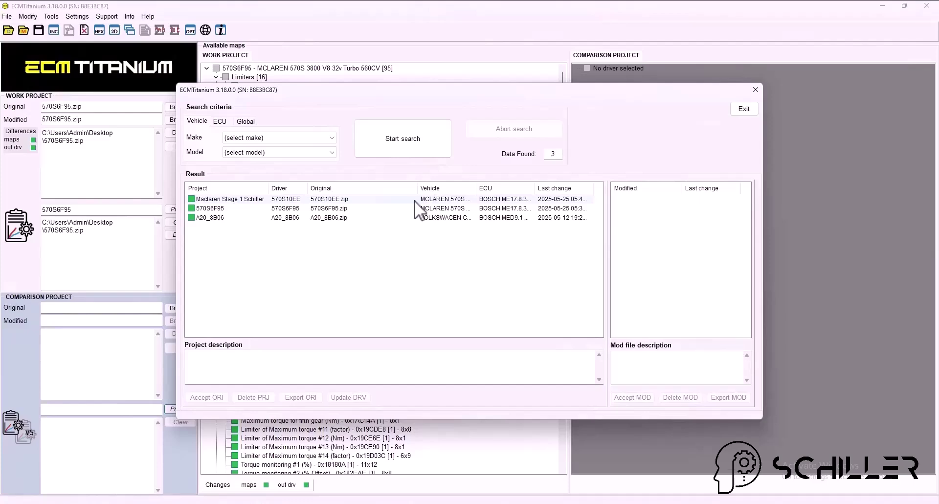
click(386, 198)
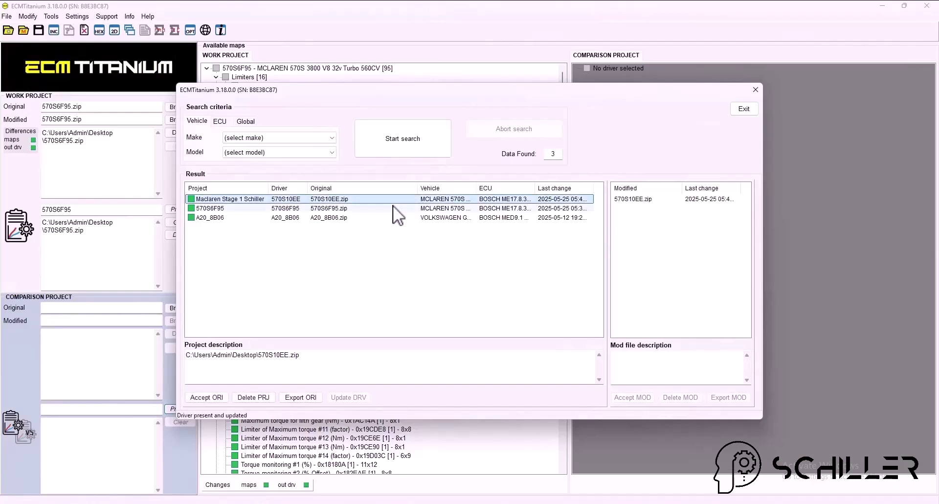
click(409, 210)
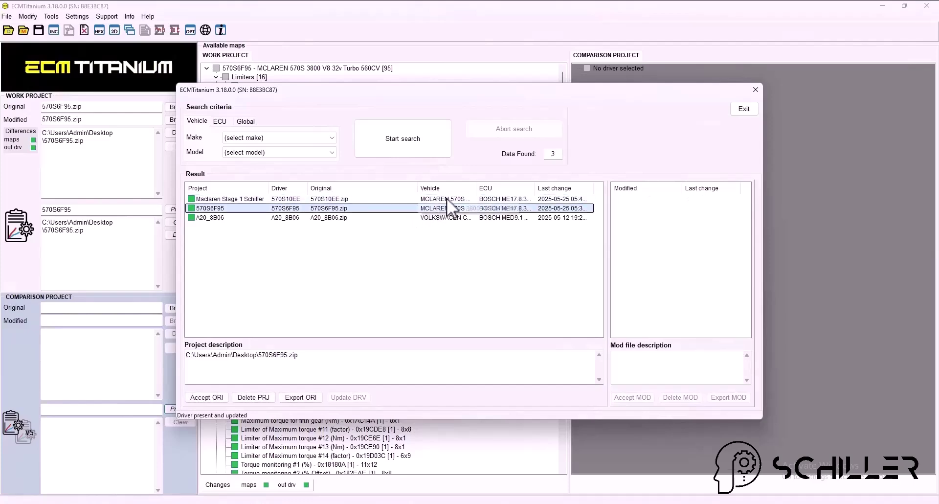
click(448, 198)
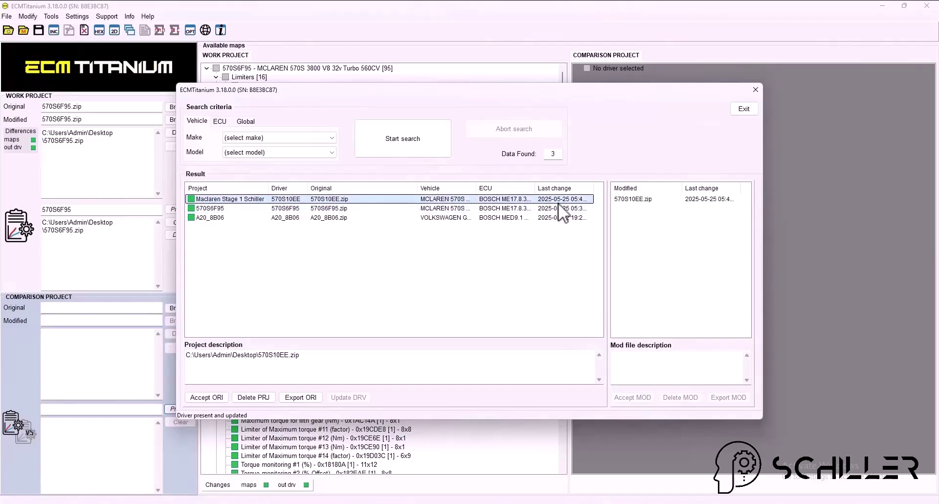
click(647, 199)
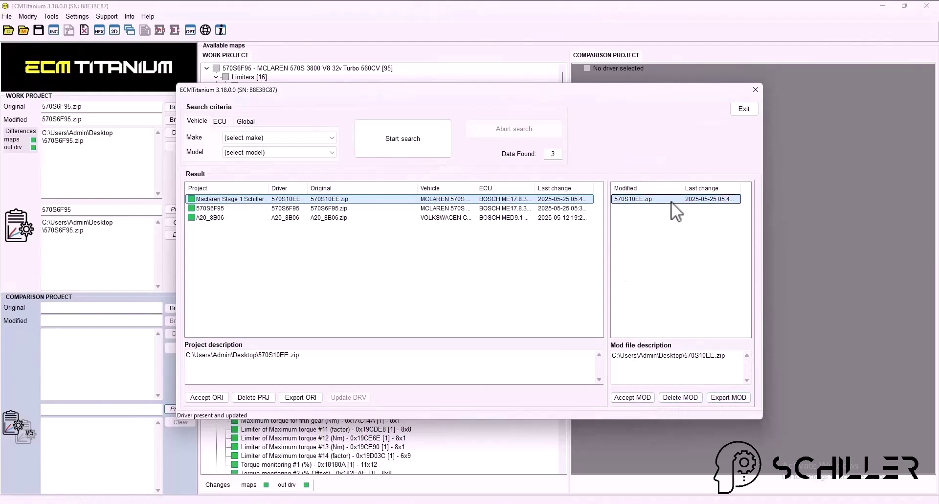
click(577, 201)
- Load 570S10EE as the comparison project and copy its full 8x8 RPM Limiter #1 map of 8700 values
click(633, 397)
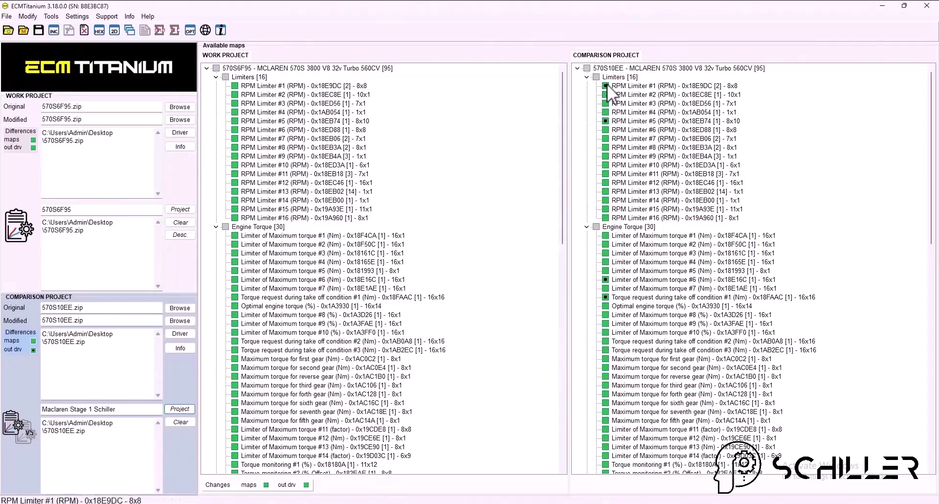
click(606, 297)
double_click(655, 88)
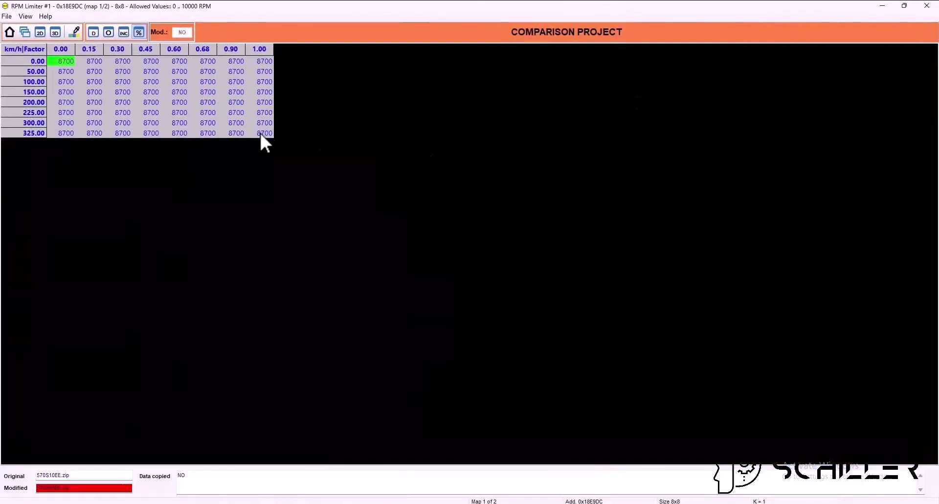
drag(259, 131, 62, 60)
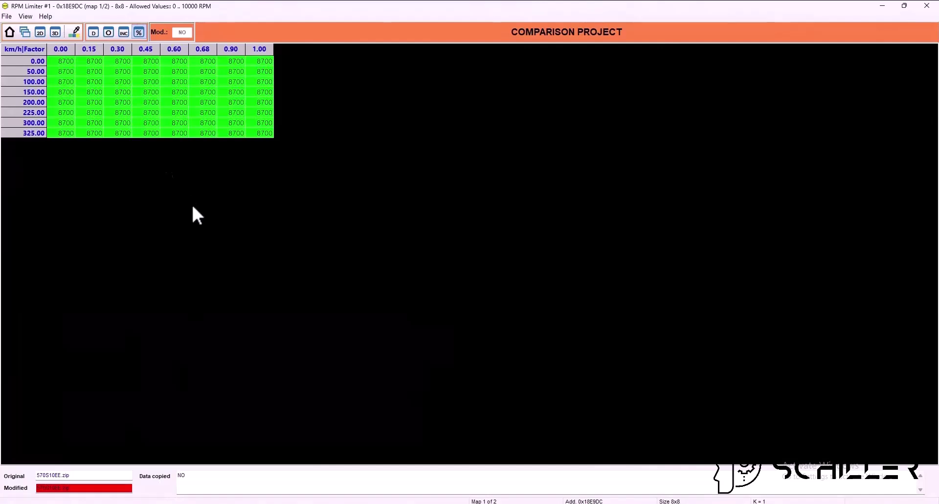
key(ctrl+c)
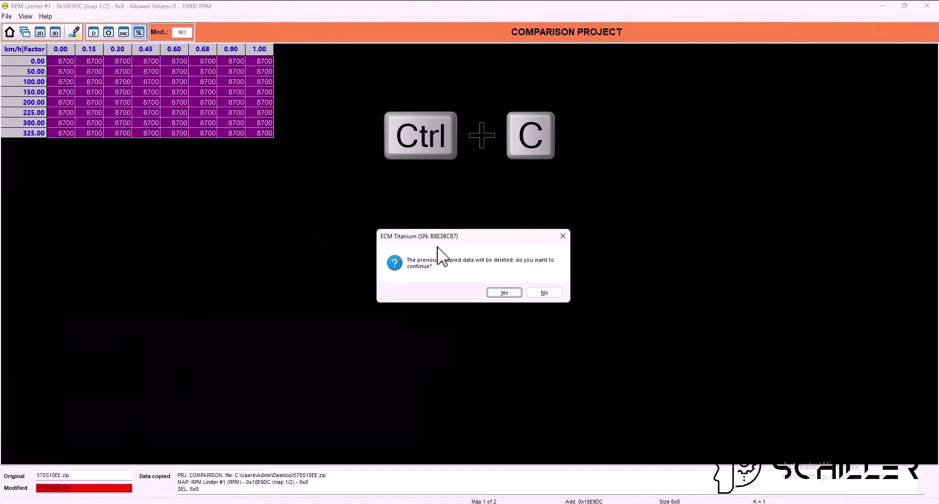
click(544, 290)
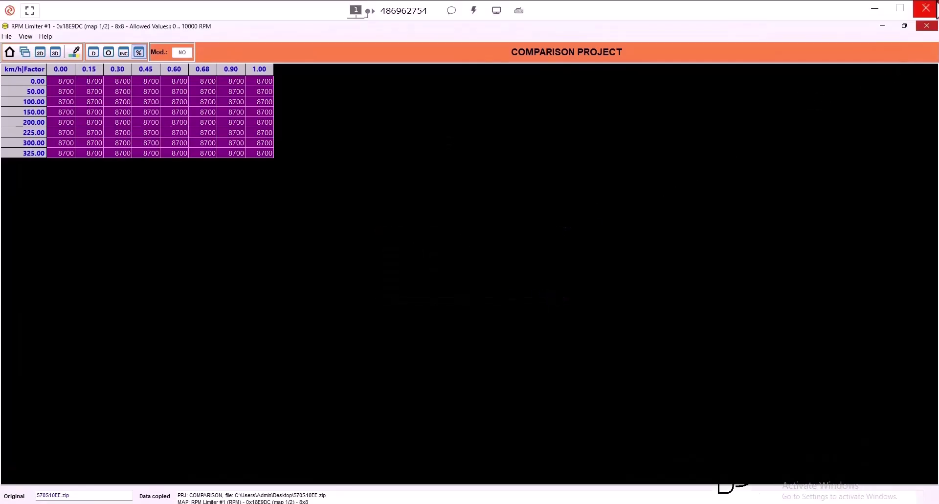
- Paste the 8700 values into the work RPM Limiter #1 map, then close it discarding the changes
click(926, 5)
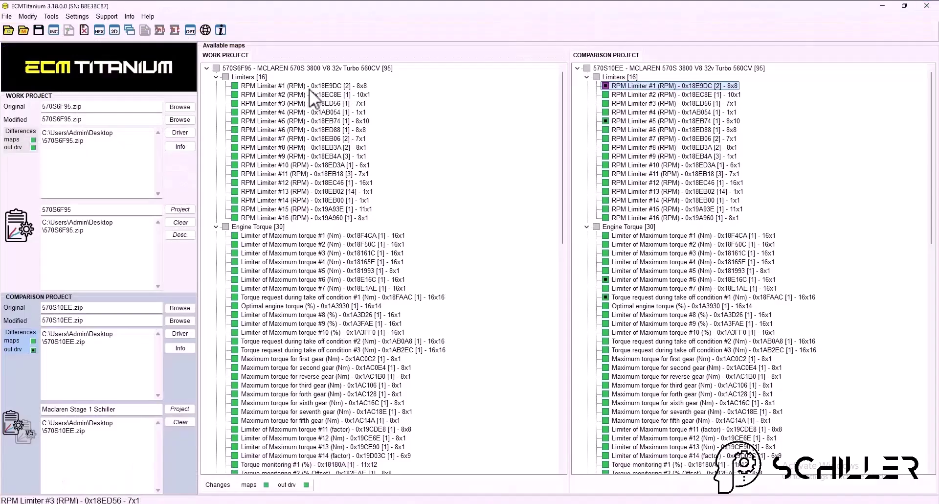
double_click(321, 85)
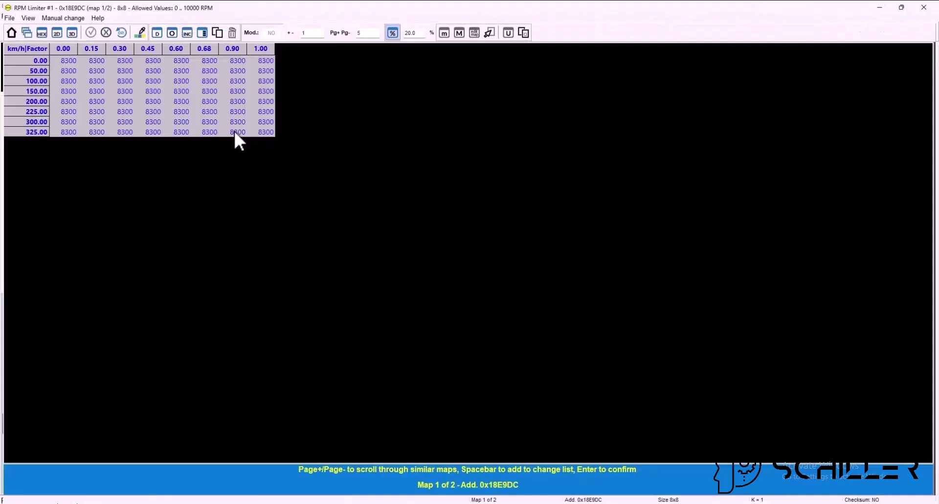
key(ctrl+v)
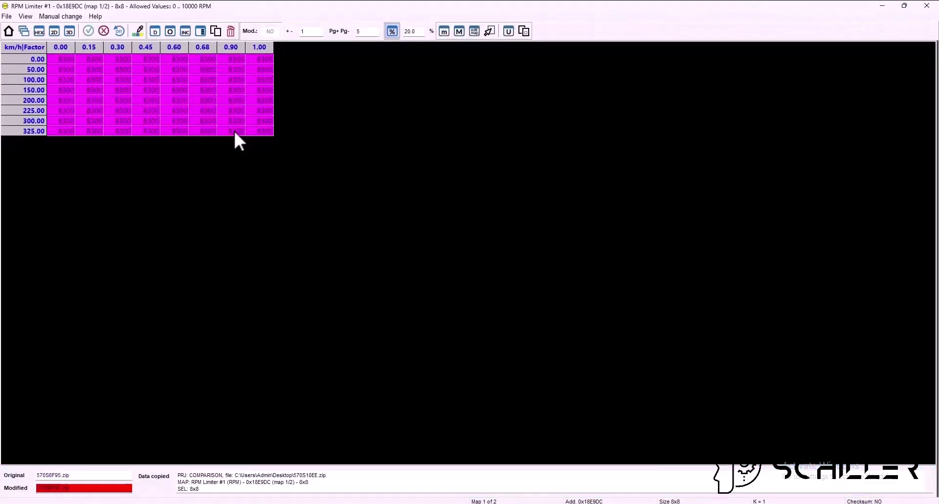
key(ctrl+v)
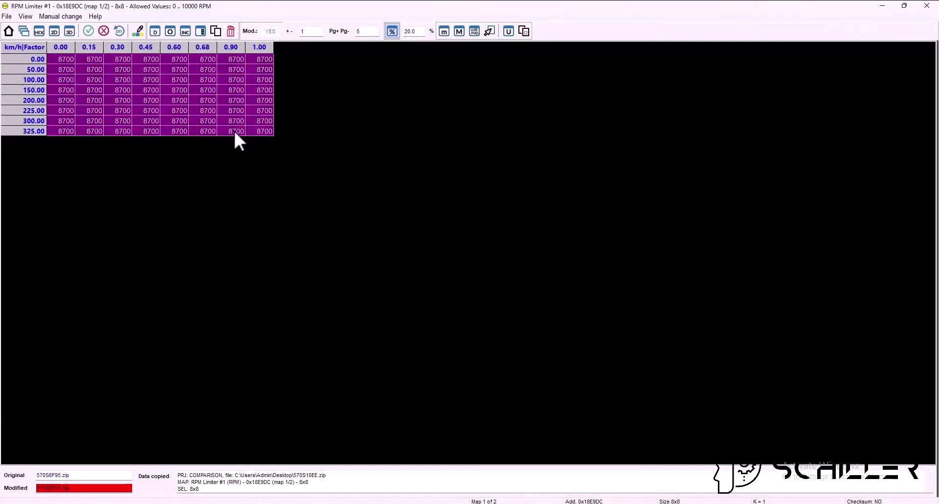
key(ctrl+v)
click(926, 6)
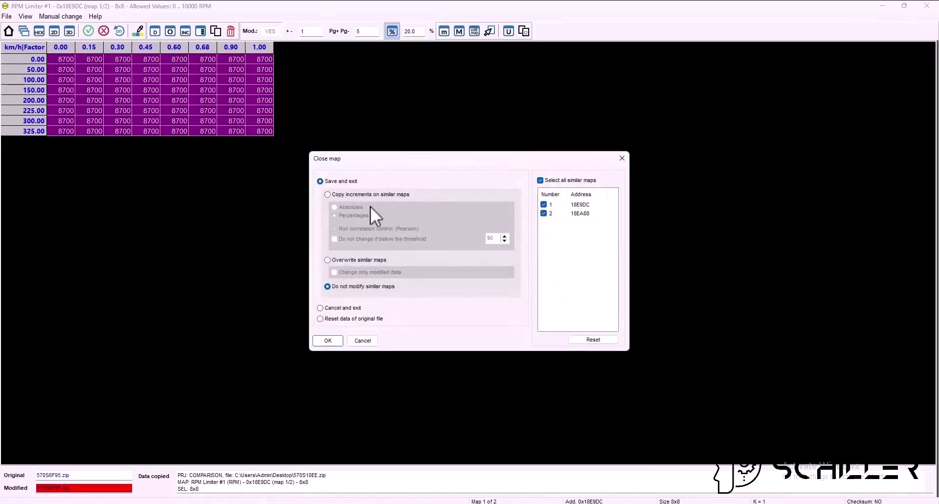
click(336, 307)
click(328, 341)
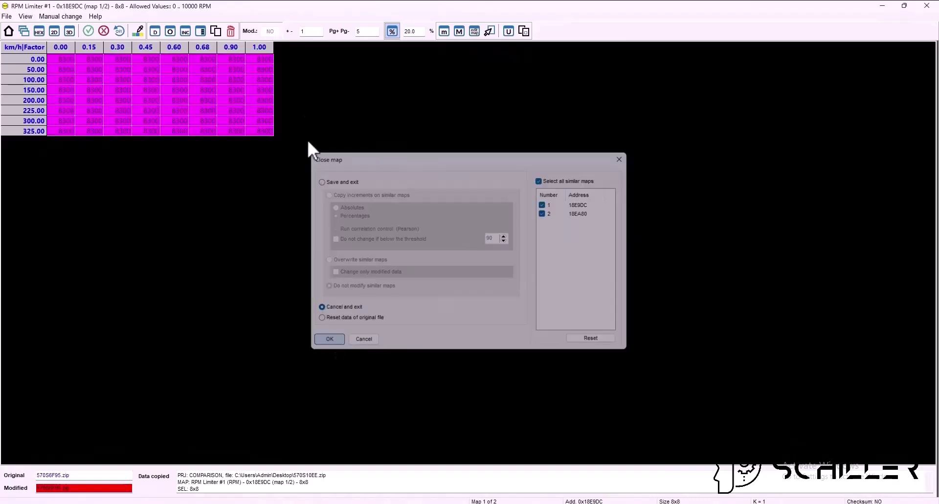
- Reopen work RPM Limiter #1, paste the 8700 values and save, copying increments to similar maps
key(Return)
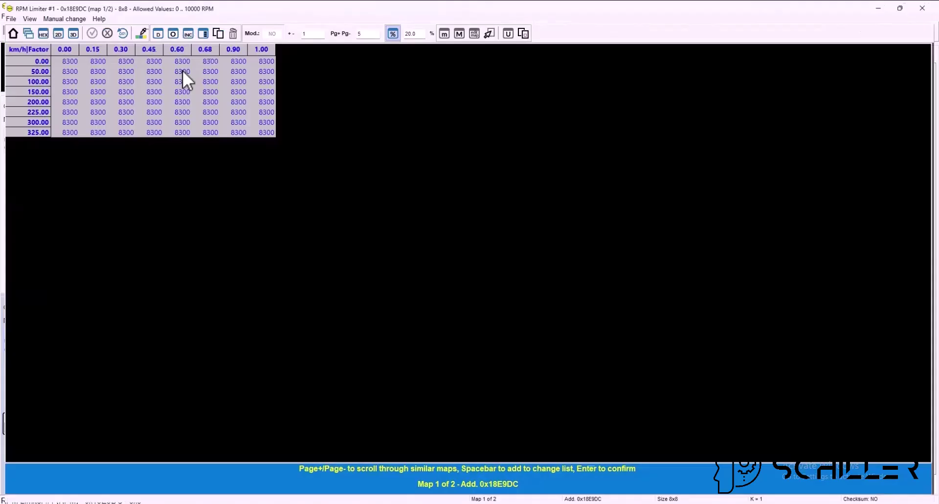
key(ctrl+a)
key(ctrl+c)
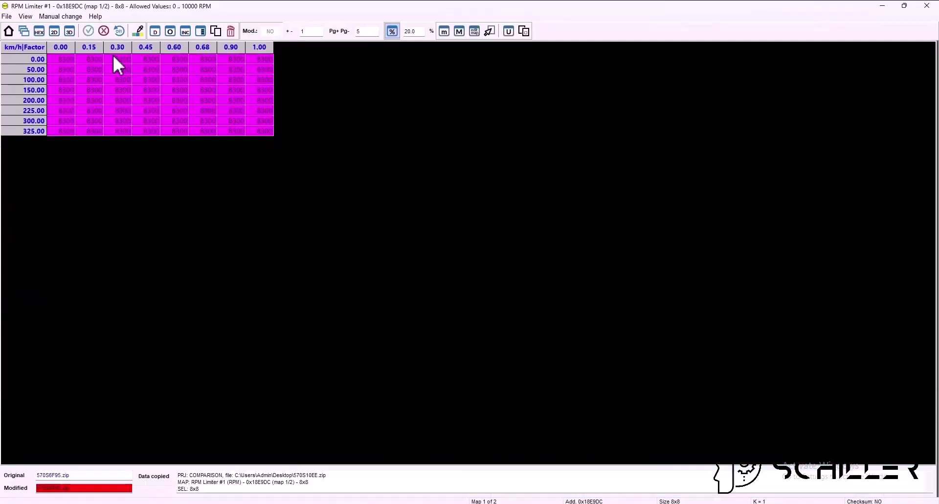
key(ctrl+v)
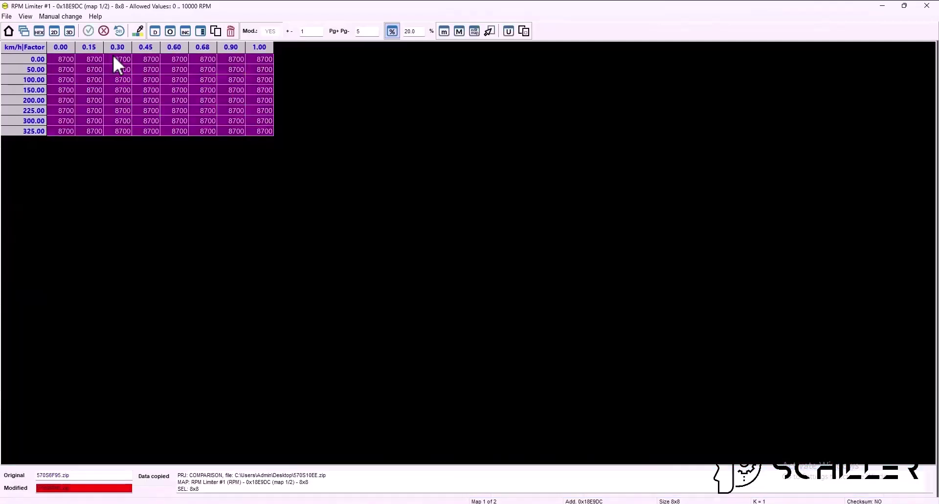
click(88, 31)
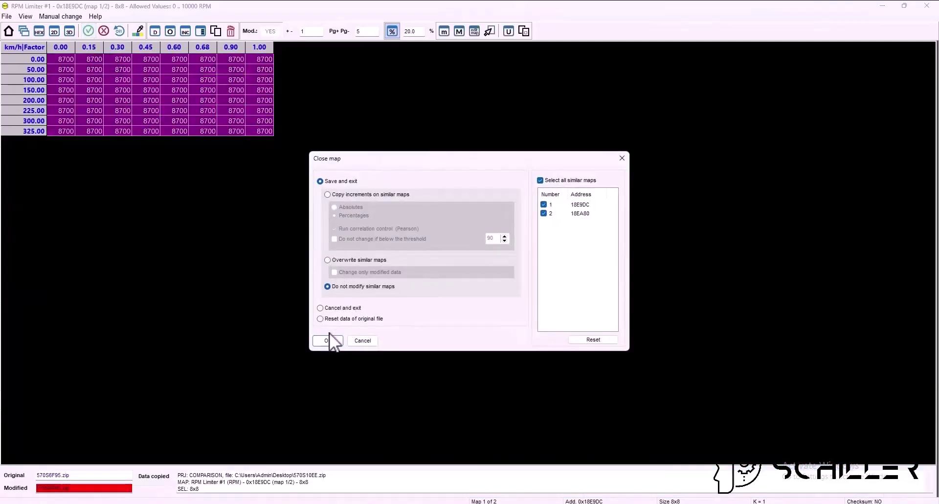
click(350, 196)
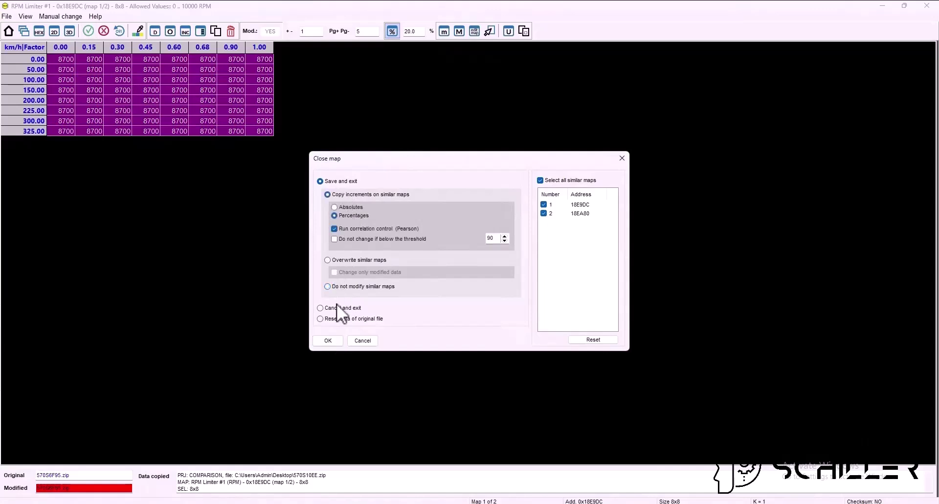
click(328, 340)
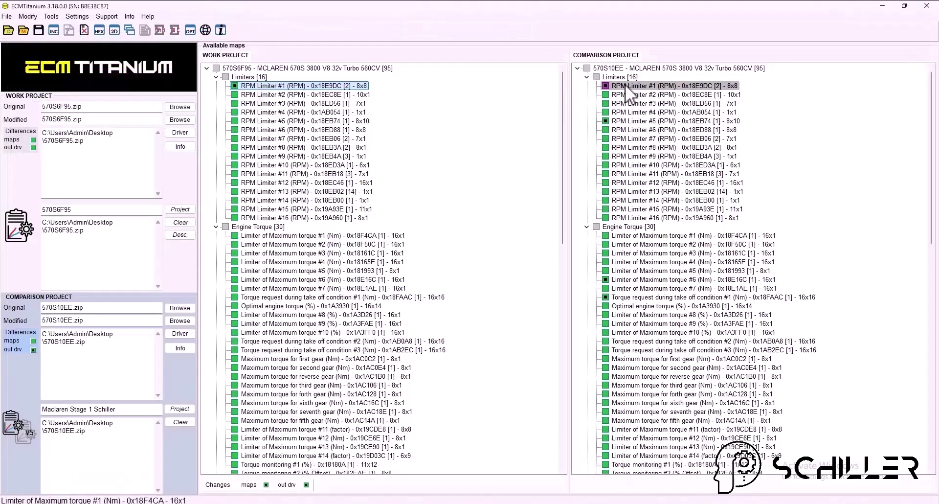
- Open the comparison RPM Limiter #1 map and discard its copied data with File > Cancel copy
click(627, 84)
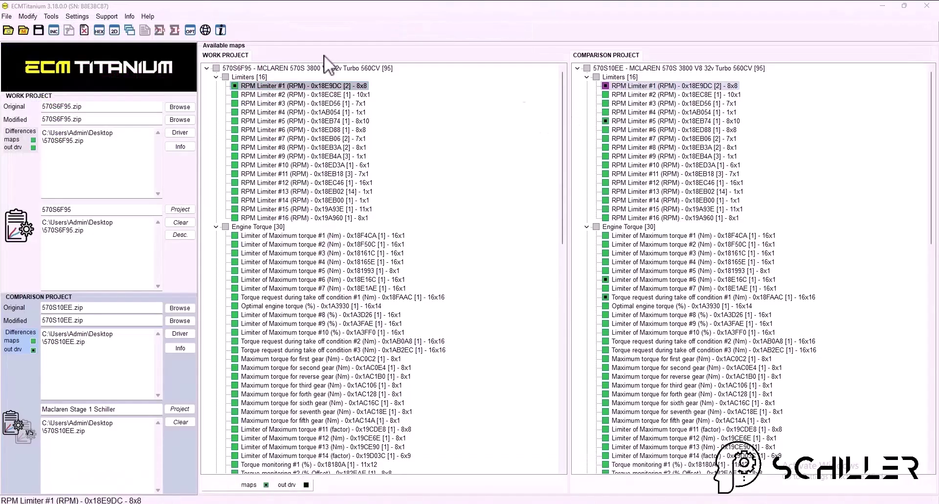
key(Return)
key(Return)
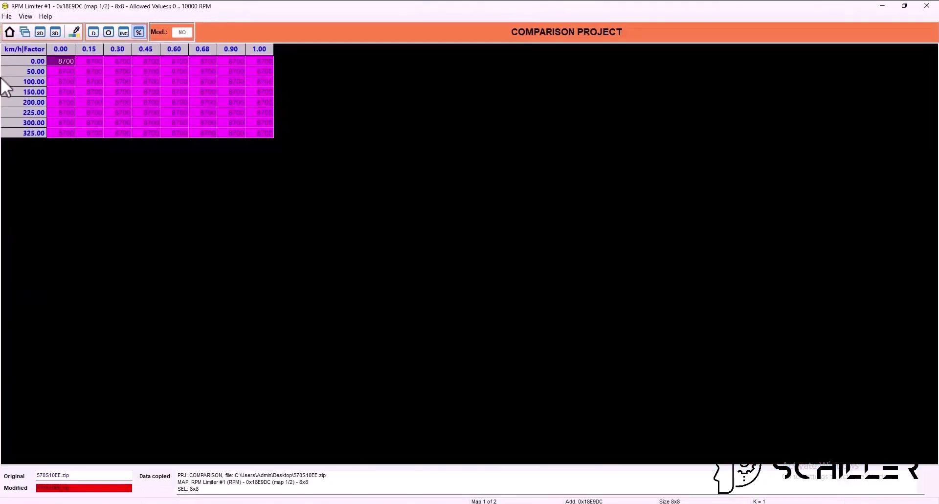
click(7, 16)
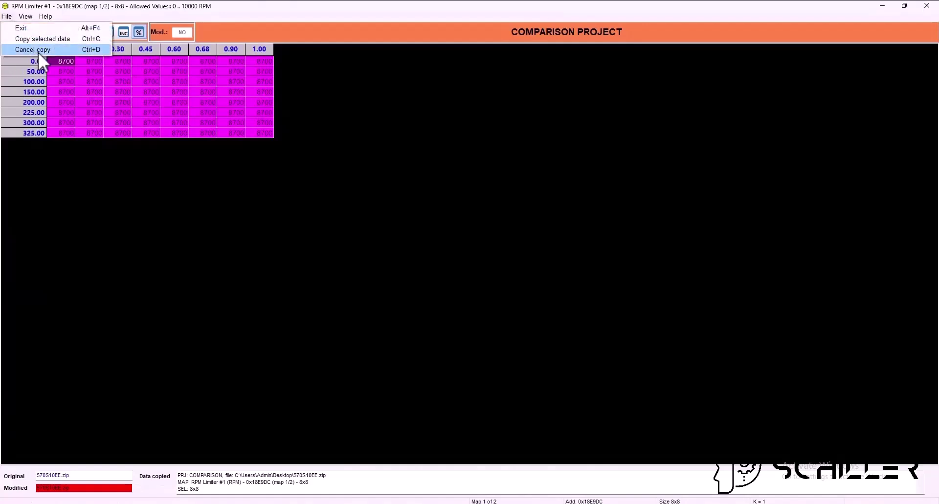
click(38, 51)
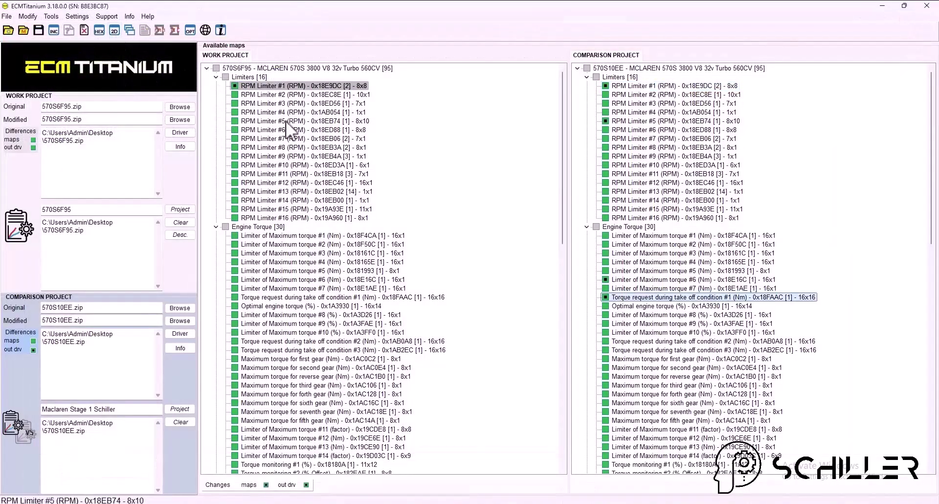
- Open both files in the maximized 2D graphic editor and step through the first differences
click(115, 31)
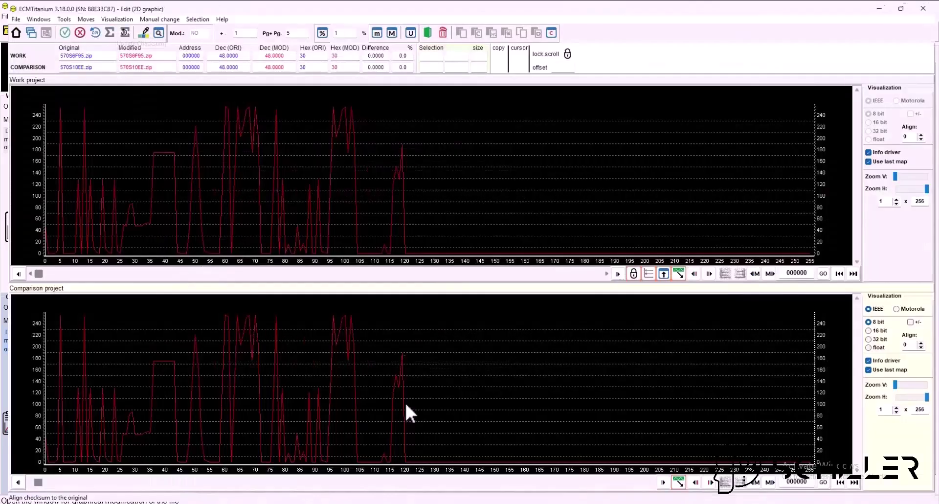
click(407, 387)
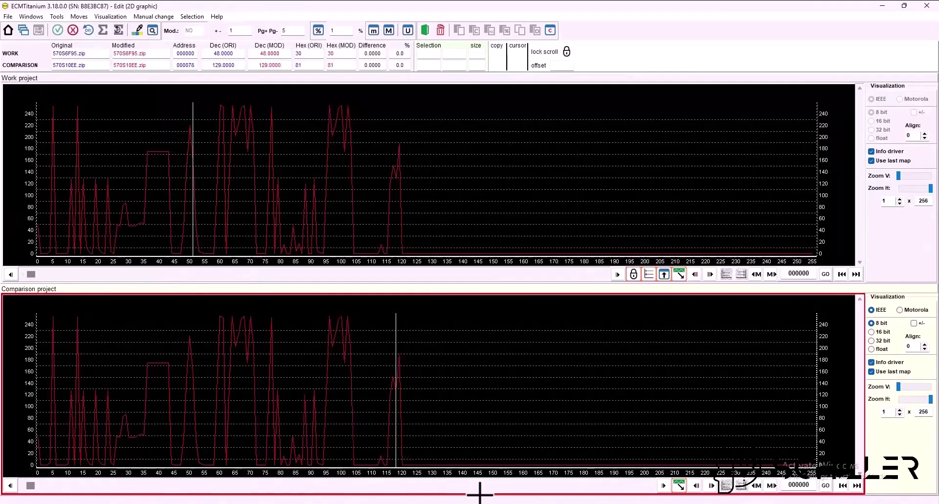
click(503, 483)
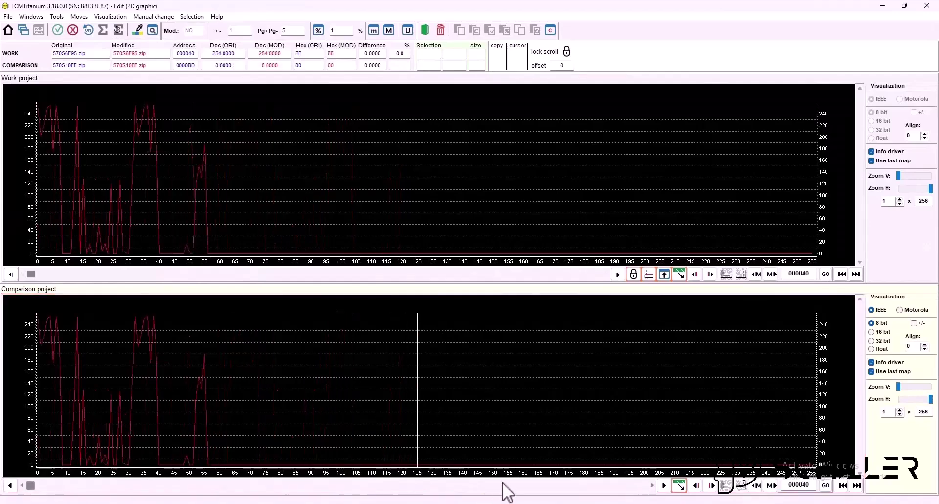
click(711, 486)
click(711, 485)
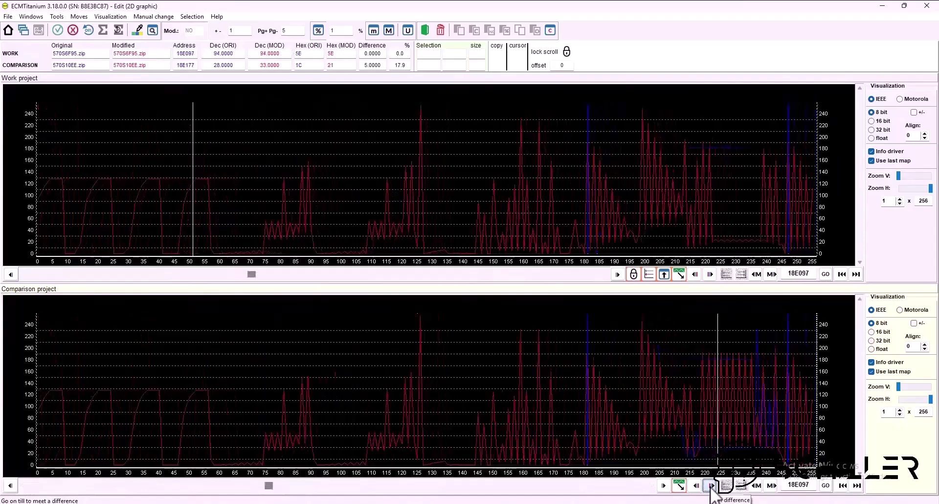
click(711, 485)
click(711, 486)
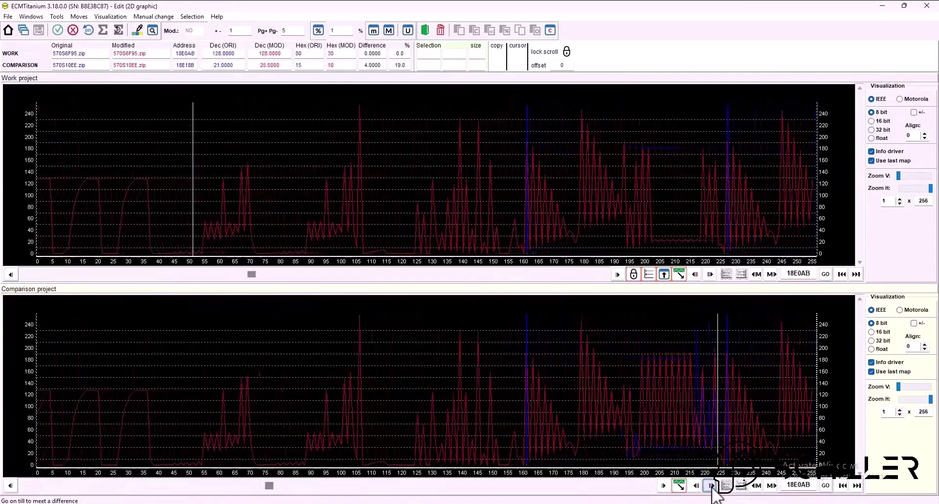
click(711, 485)
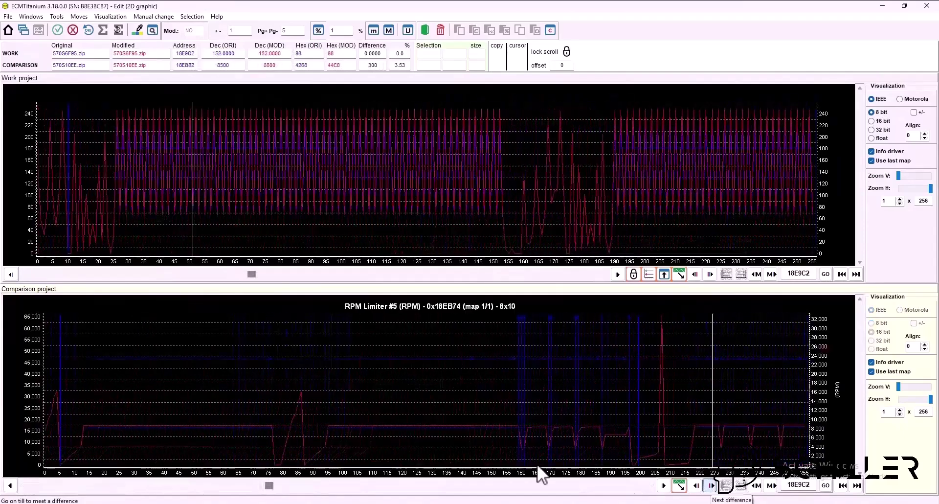
click(450, 456)
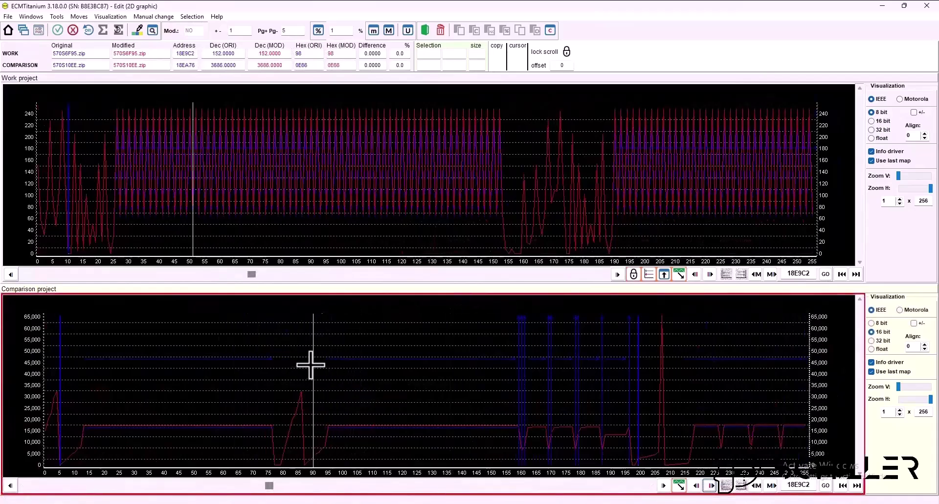
- Advance to the take-off torque request map and start the block selection at 18FA56
click(711, 485)
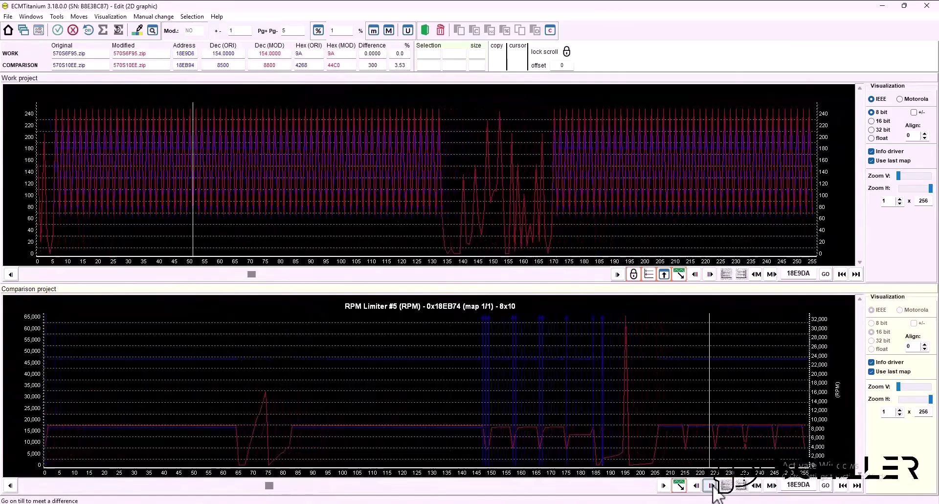
click(711, 485)
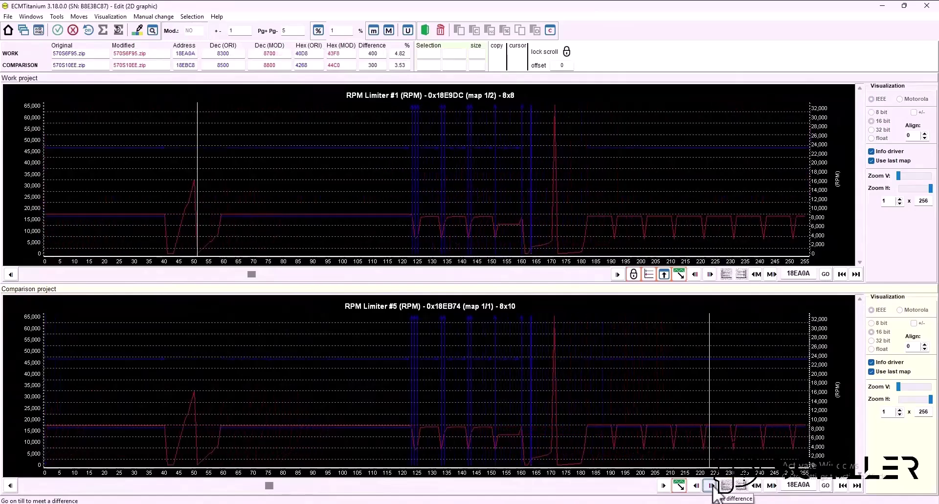
click(712, 485)
click(712, 485)
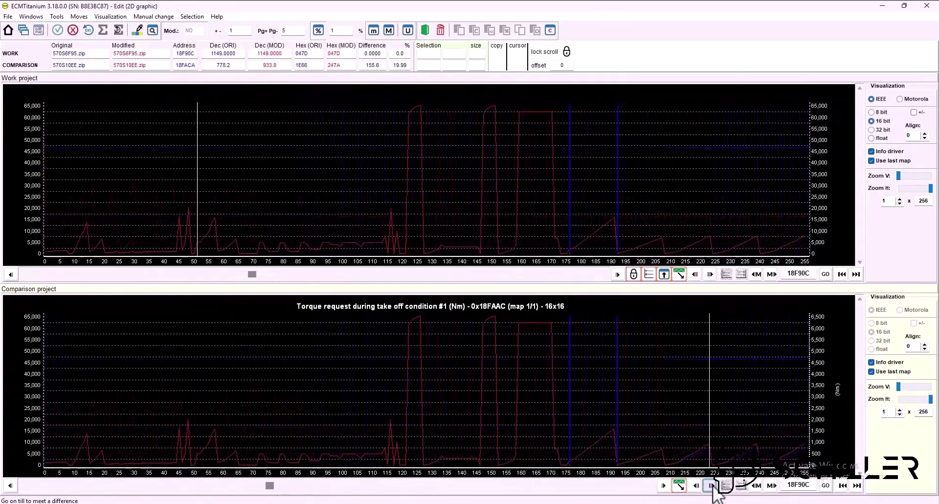
click(525, 453)
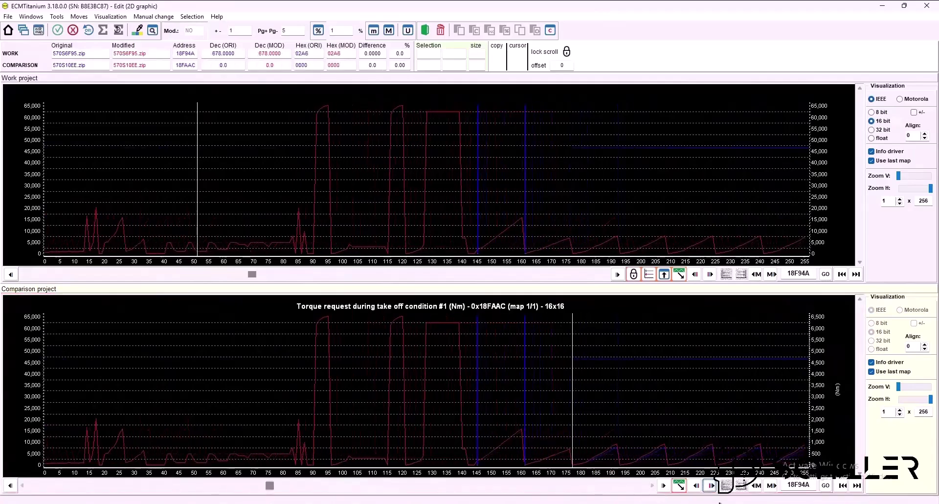
click(712, 485)
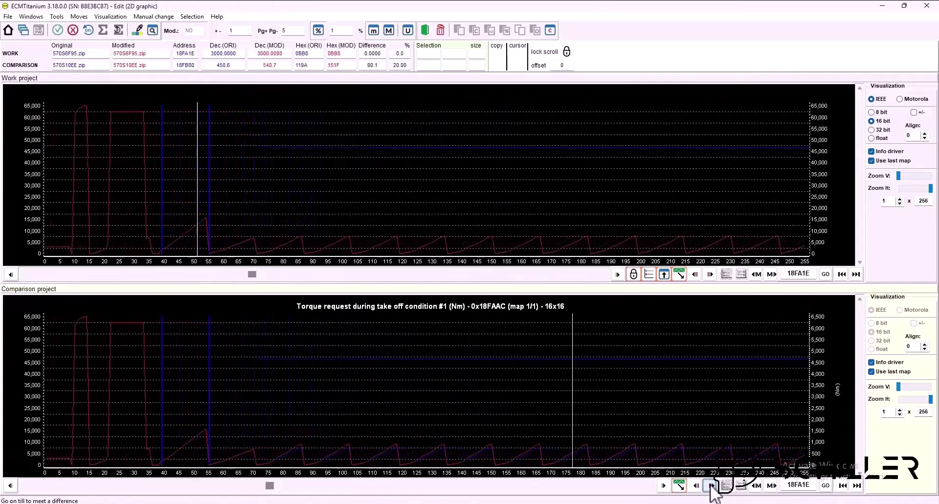
click(81, 370)
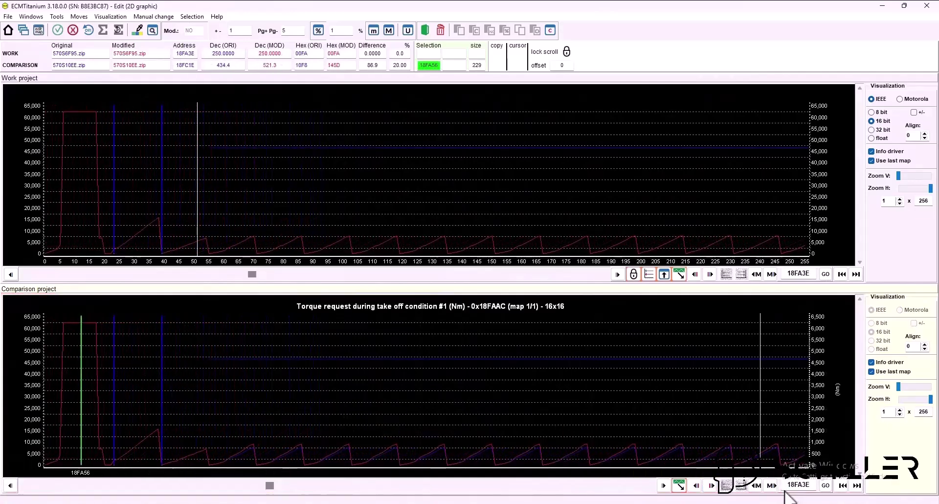
click(772, 485)
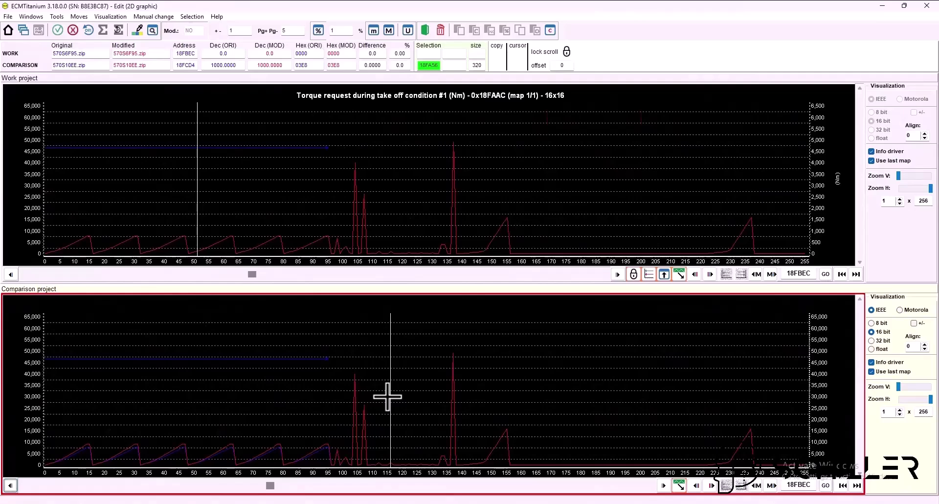
- End the comparison block selection at 18FCD2 and align both graphs together
click(387, 365)
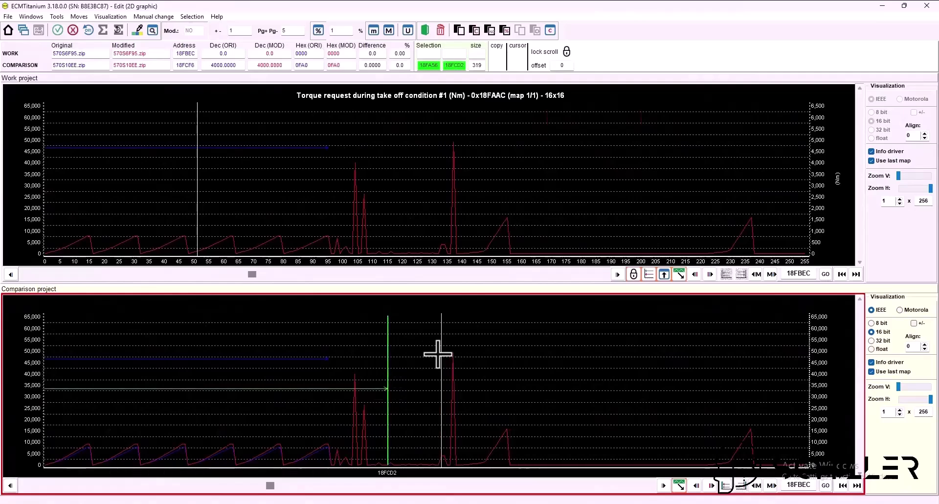
click(648, 274)
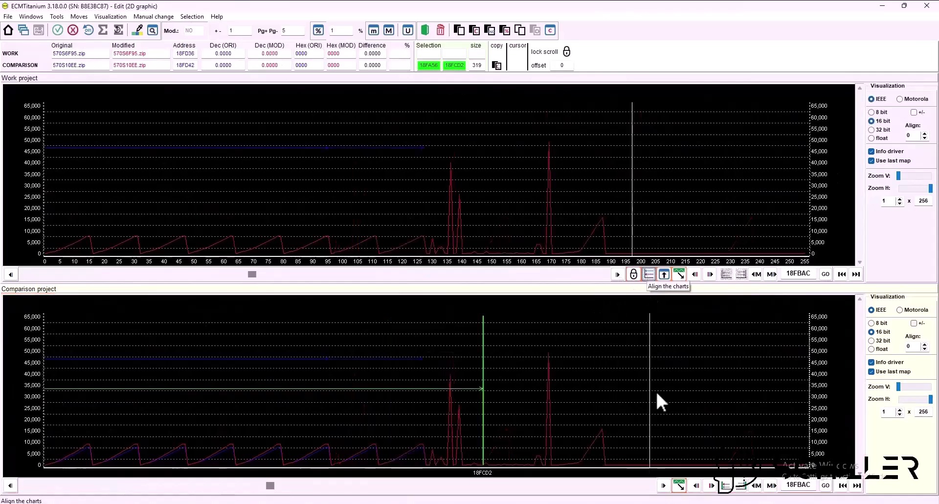
click(638, 487)
click(637, 486)
click(638, 486)
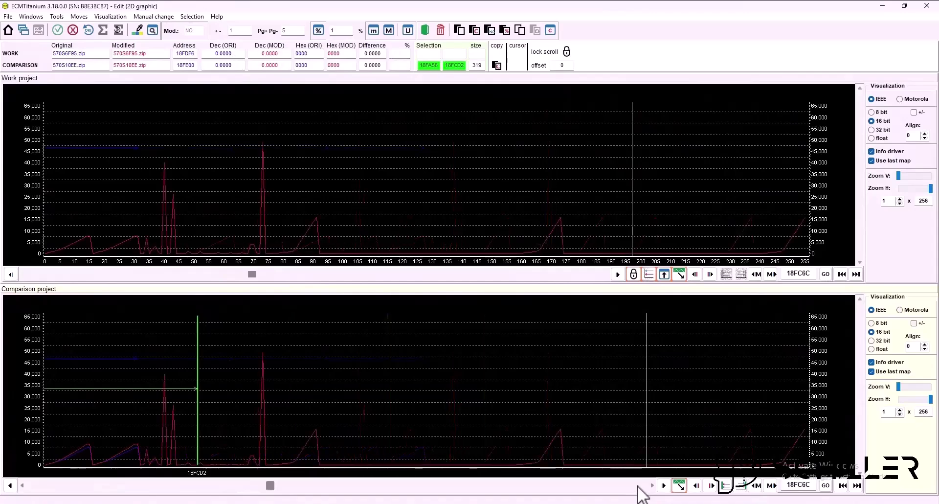
click(637, 486)
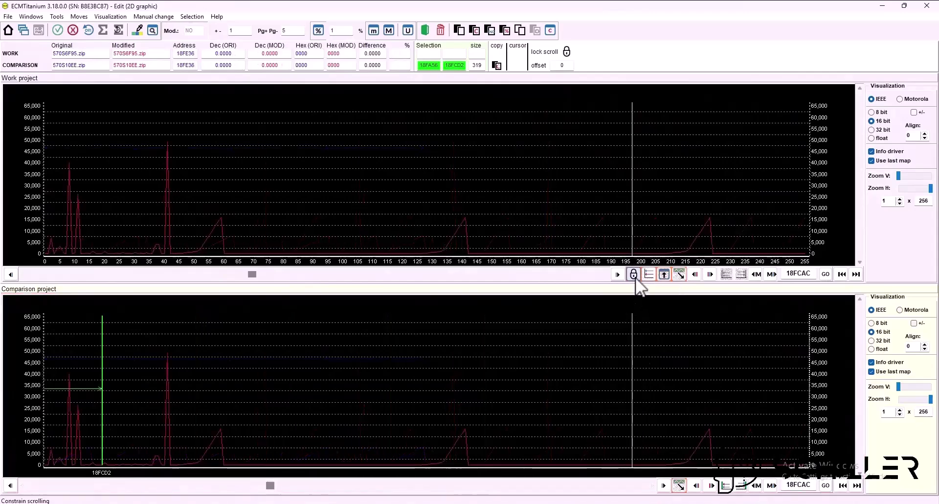
- Page both graphs back and realign them at 18F9AC on the take-off torque map
click(650, 485)
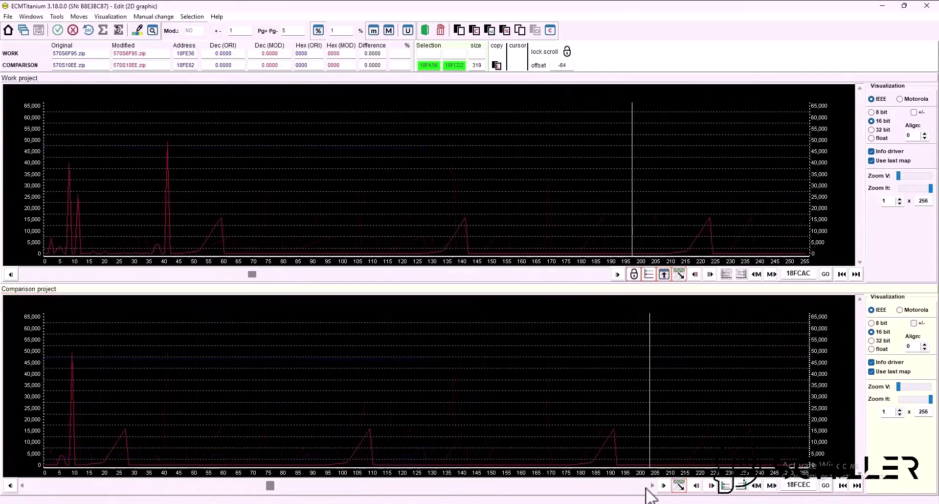
click(650, 274)
click(651, 274)
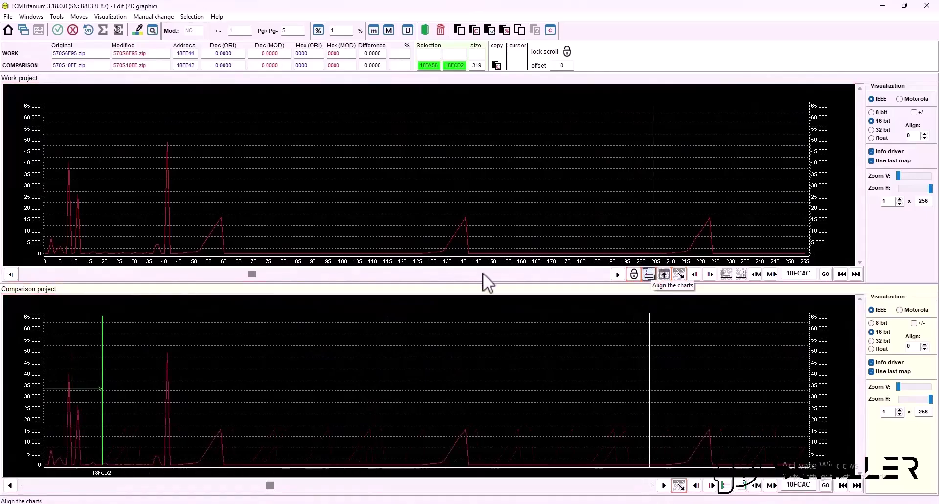
click(213, 485)
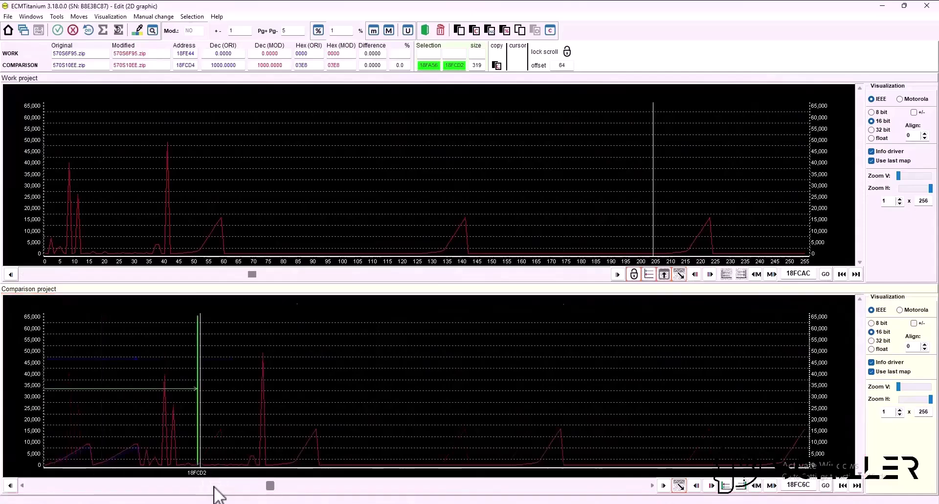
click(214, 485)
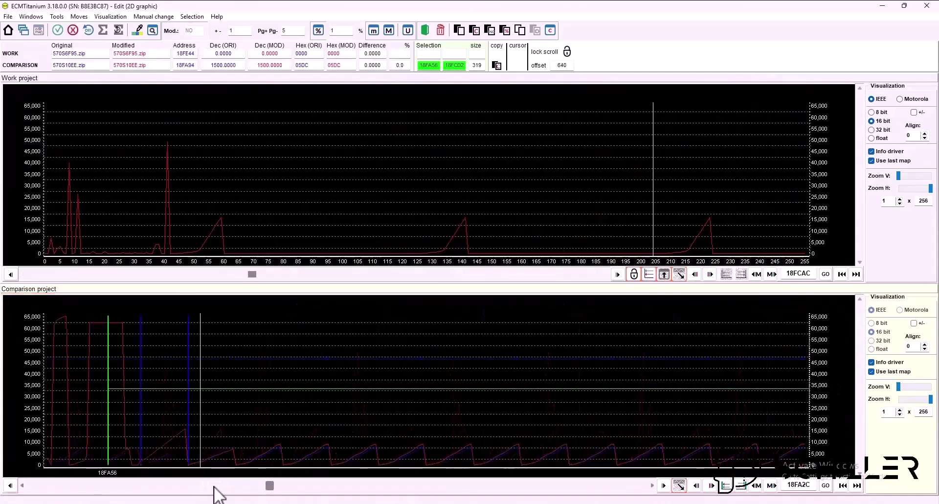
click(649, 274)
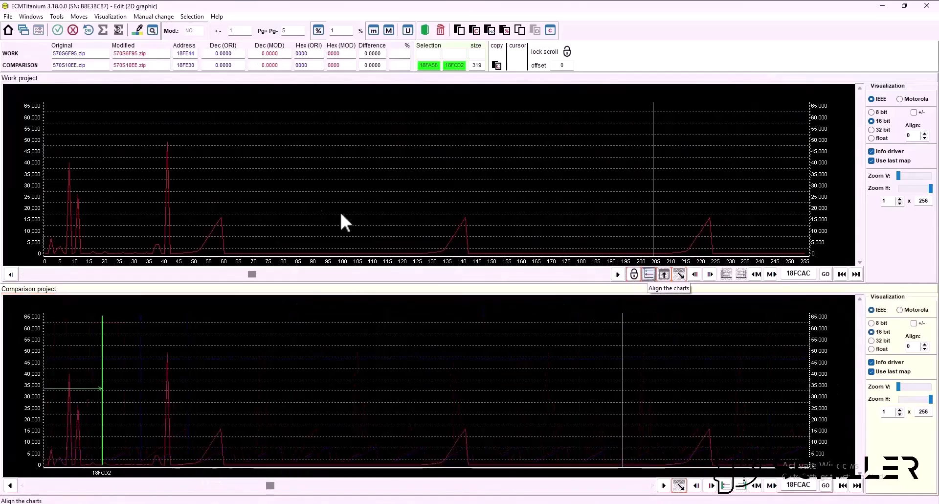
click(151, 273)
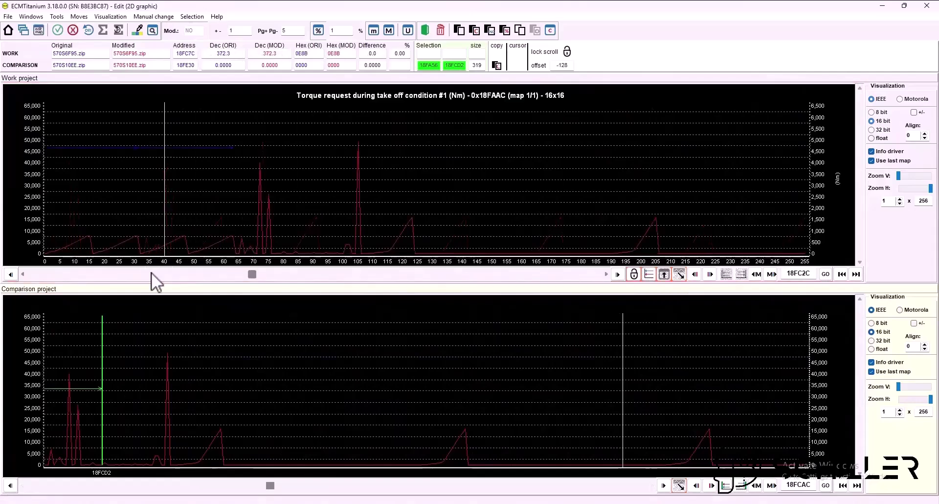
click(151, 272)
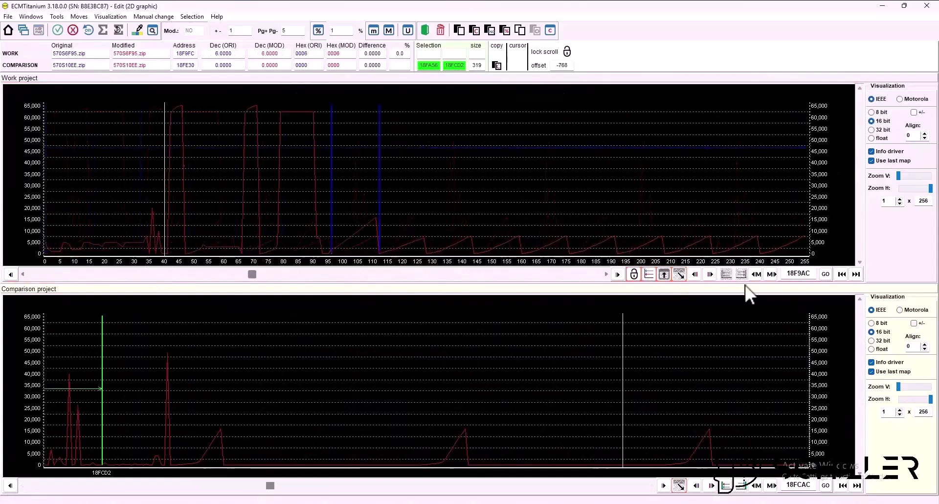
click(649, 274)
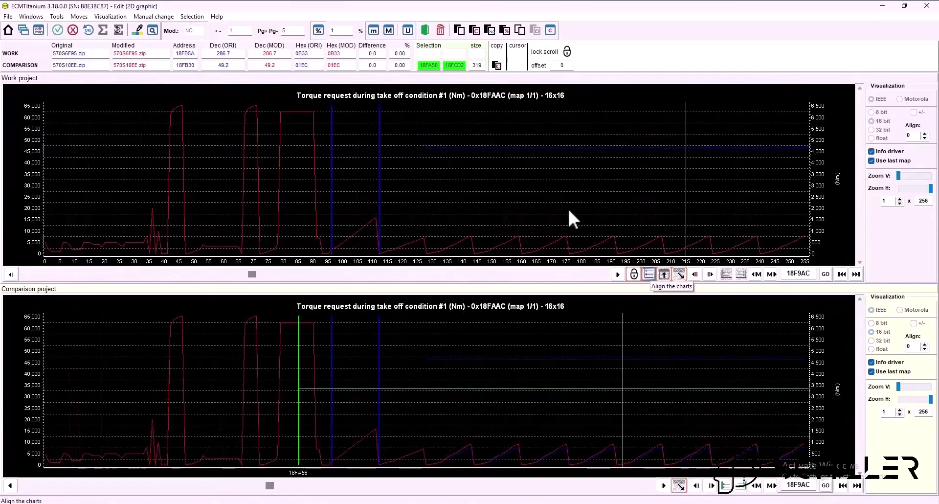
- Paste the selected comparison block into the work file's matching addresses and clear all block selections
click(489, 28)
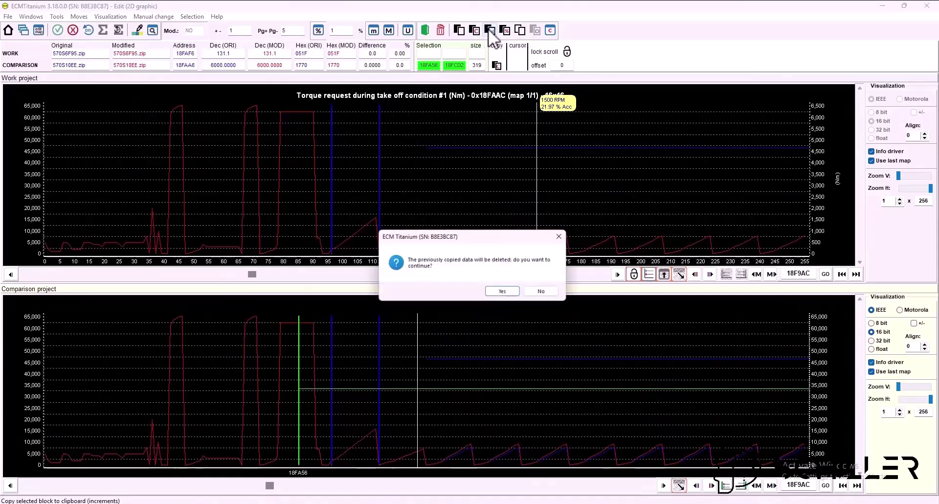
click(504, 292)
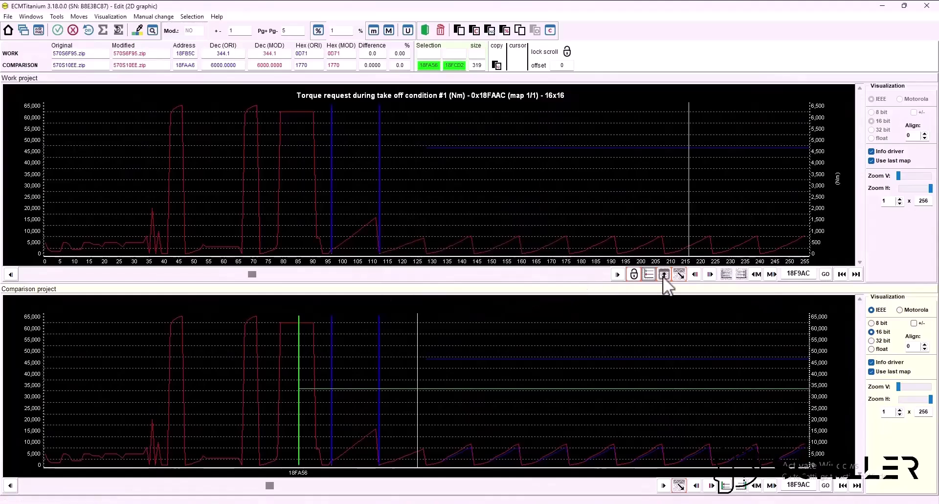
click(667, 308)
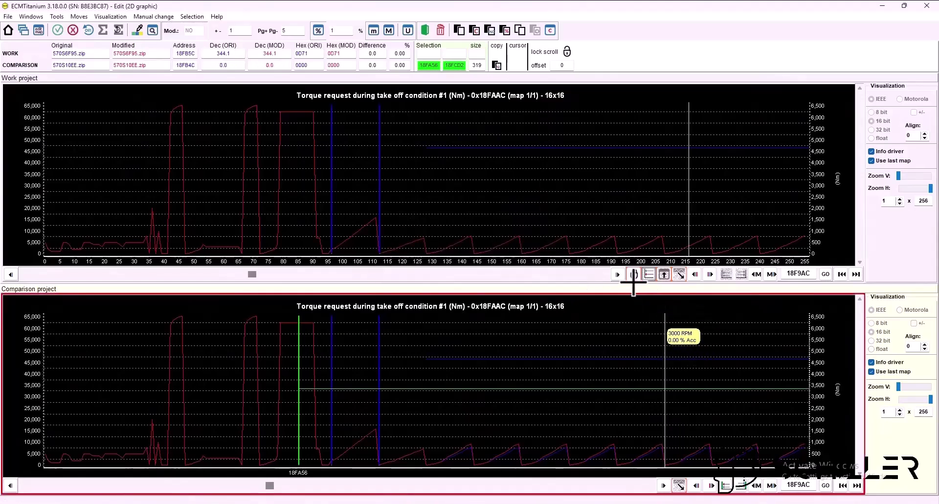
click(665, 275)
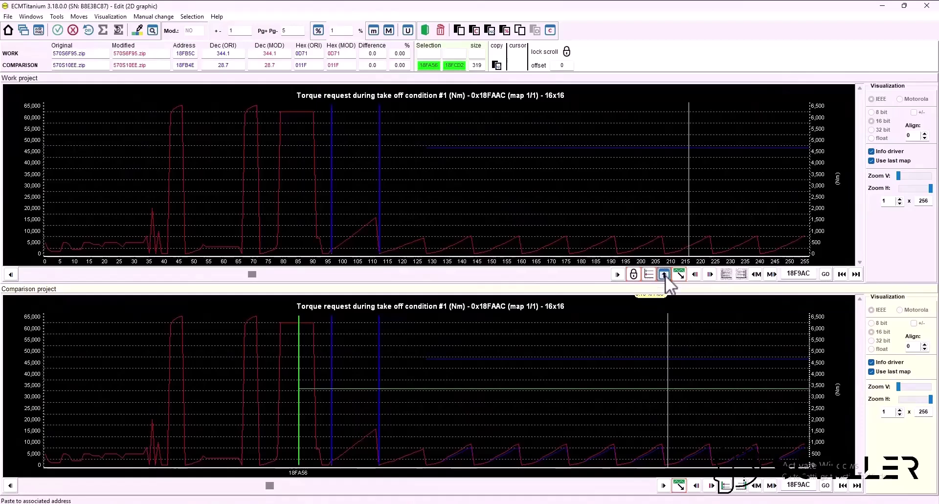
click(440, 31)
click(442, 292)
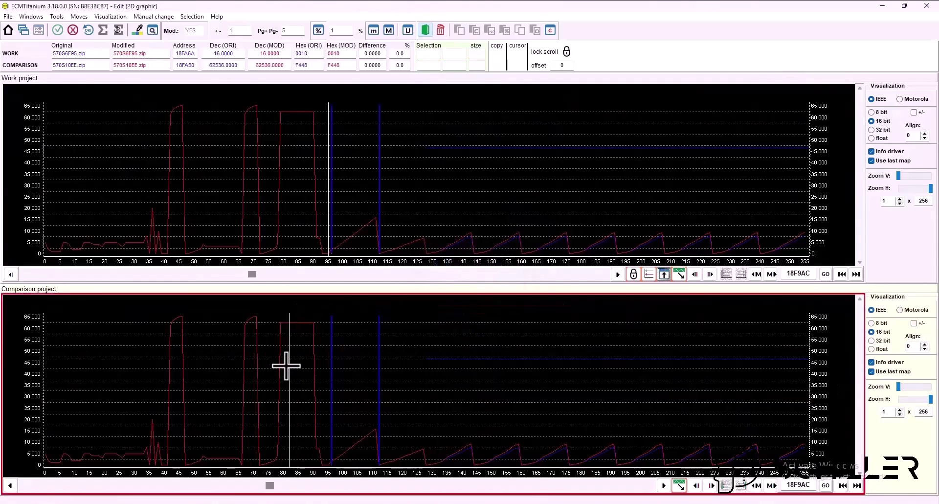
- Copy the comparison block 18FA5E–18FB86 changes into the work file, then clear the selection
click(308, 399)
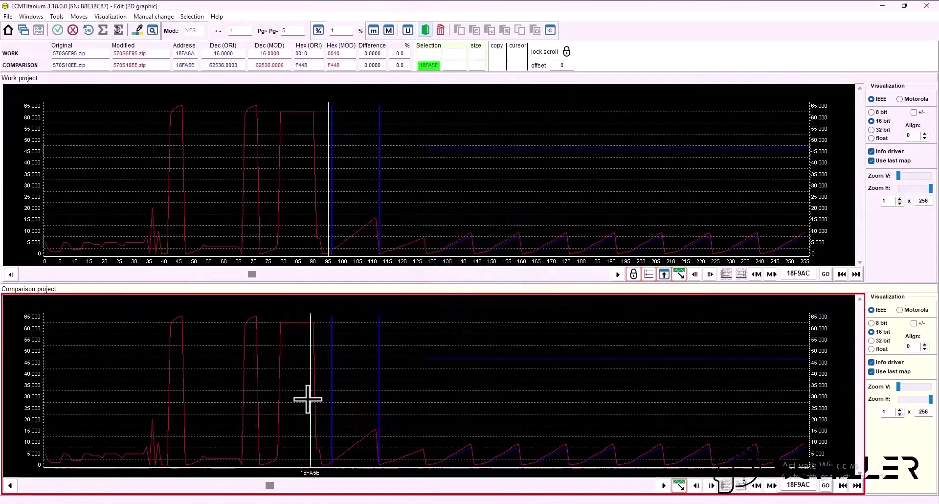
click(749, 380)
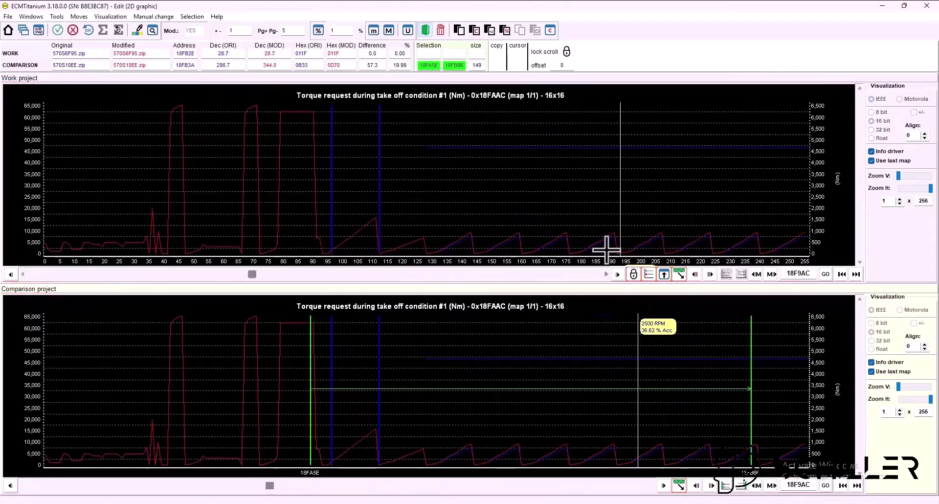
click(475, 31)
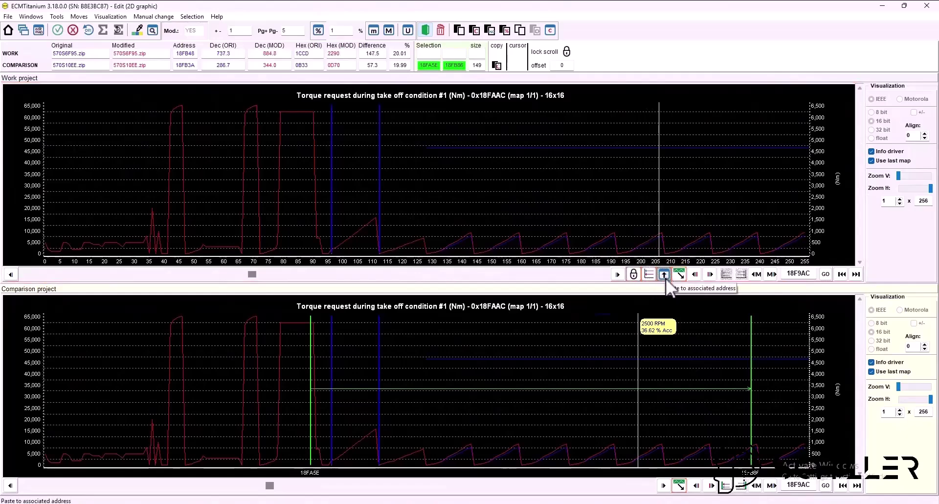
click(441, 29)
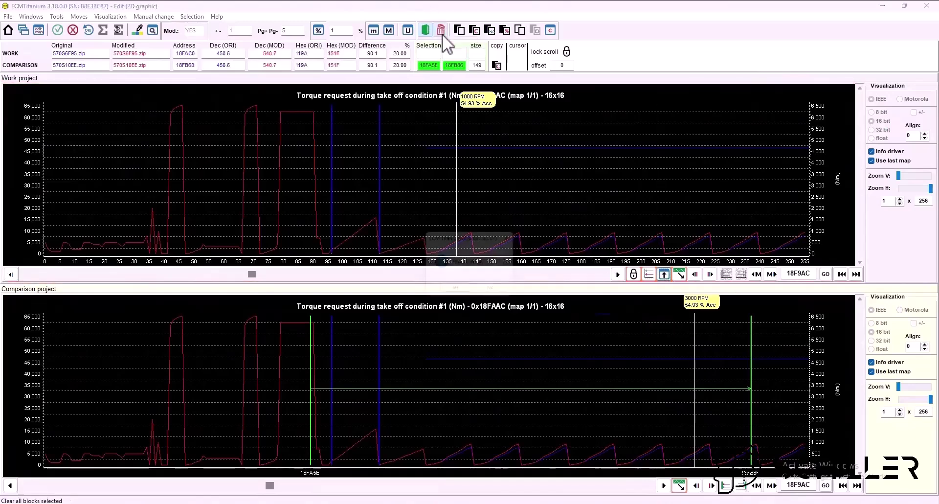
click(449, 292)
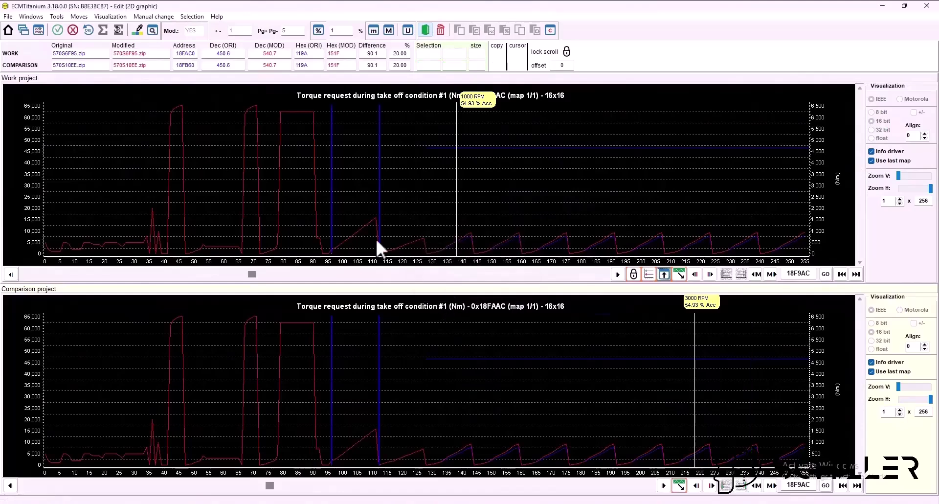
- Page the work chart further through the file and realign the comparison chart with it
click(398, 275)
click(399, 275)
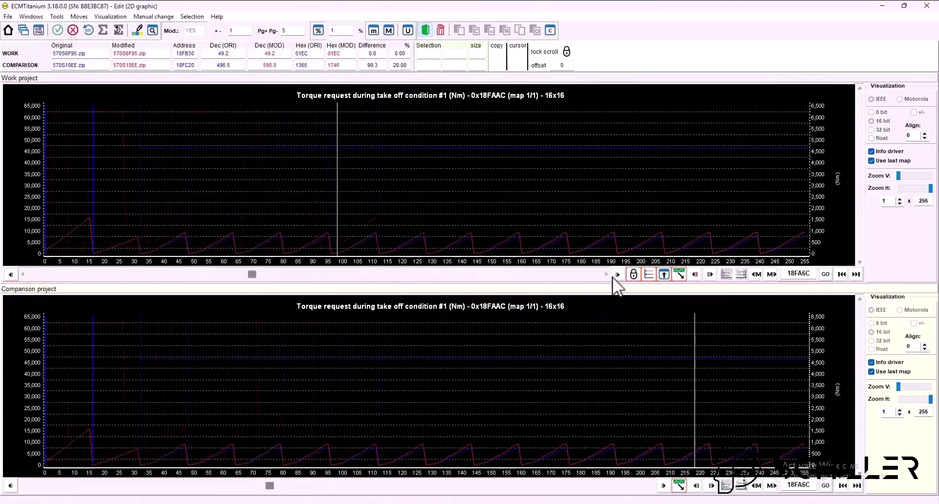
click(634, 274)
click(568, 274)
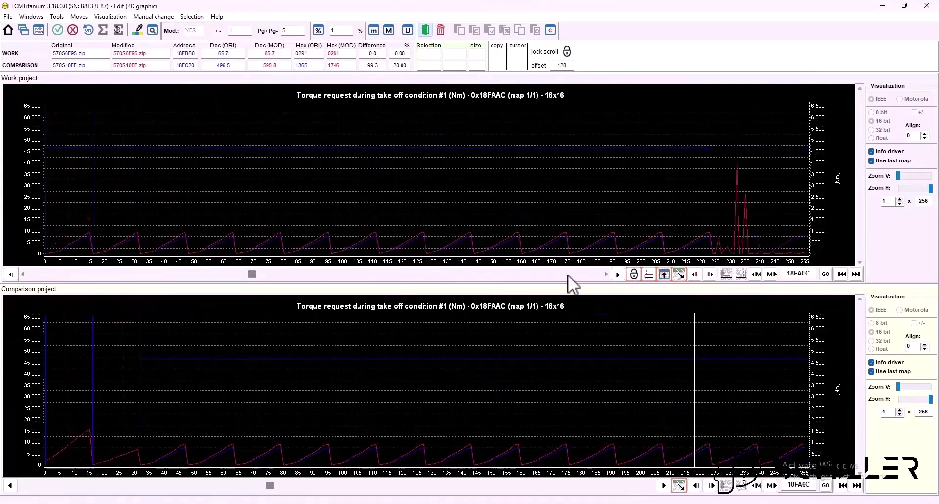
click(568, 275)
click(568, 274)
click(568, 275)
click(568, 274)
click(568, 274)
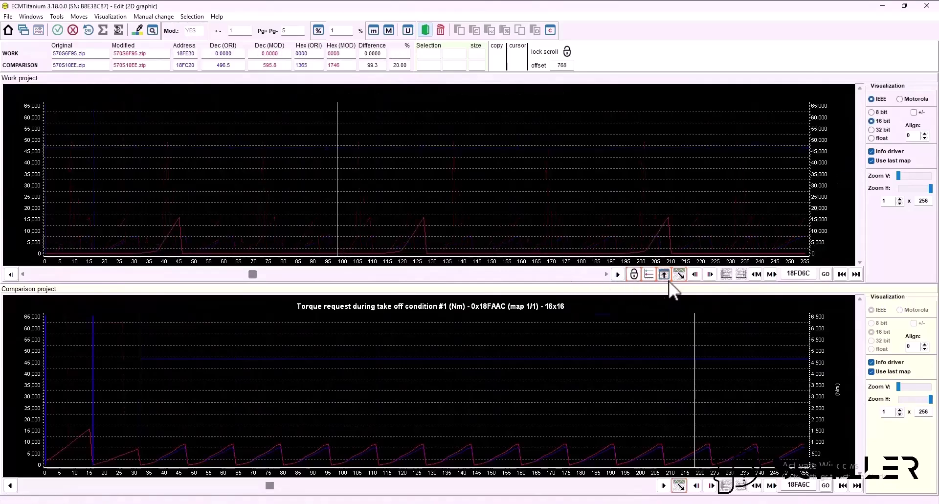
click(650, 274)
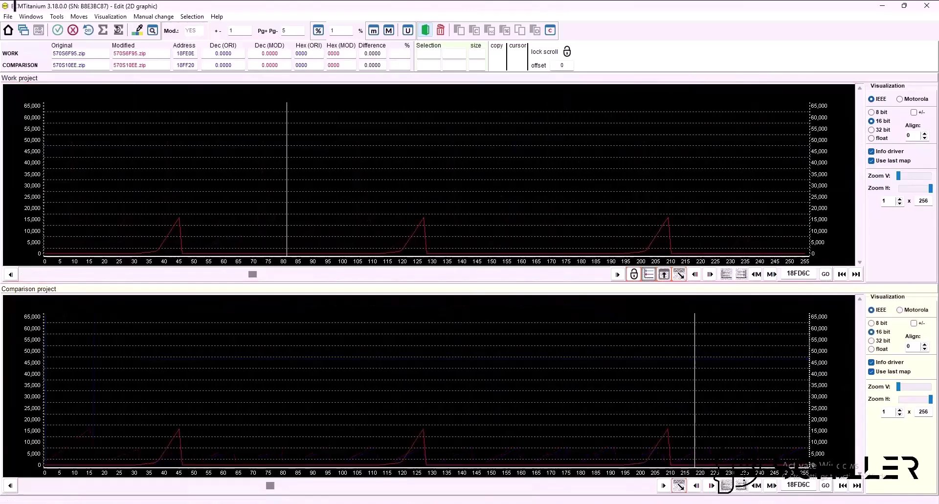
- Close the 2D graphic editor, choosing to save the edits on exit
mouse_move(934, 10)
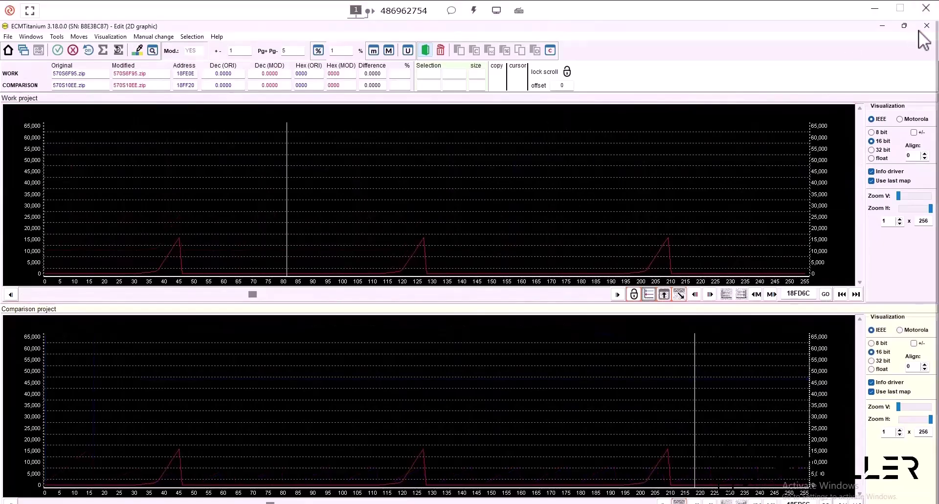
click(928, 27)
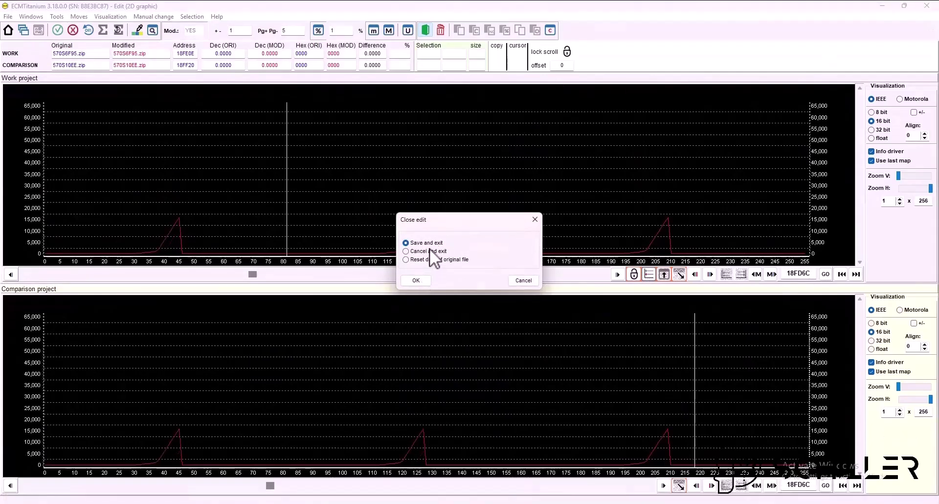
click(418, 280)
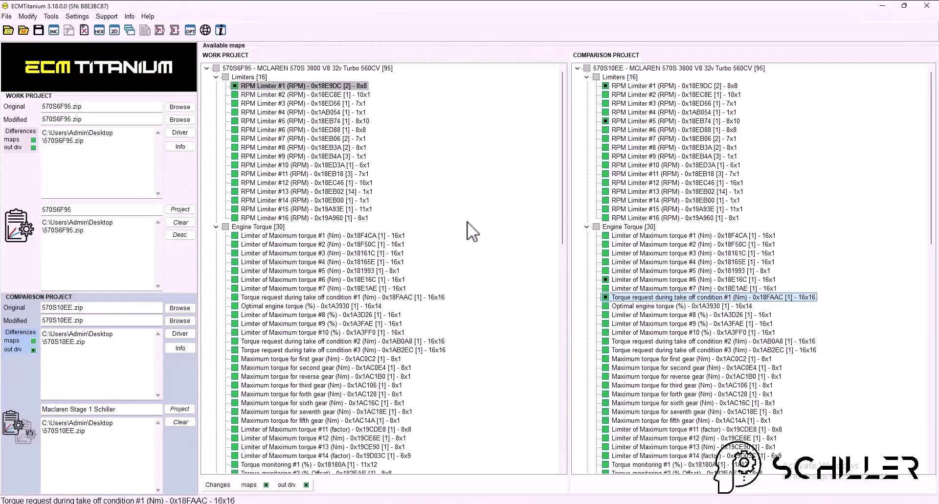
- Collapse the work project 570S6F95's nine map groups, from Limiters through Variable Valve Timing
click(217, 77)
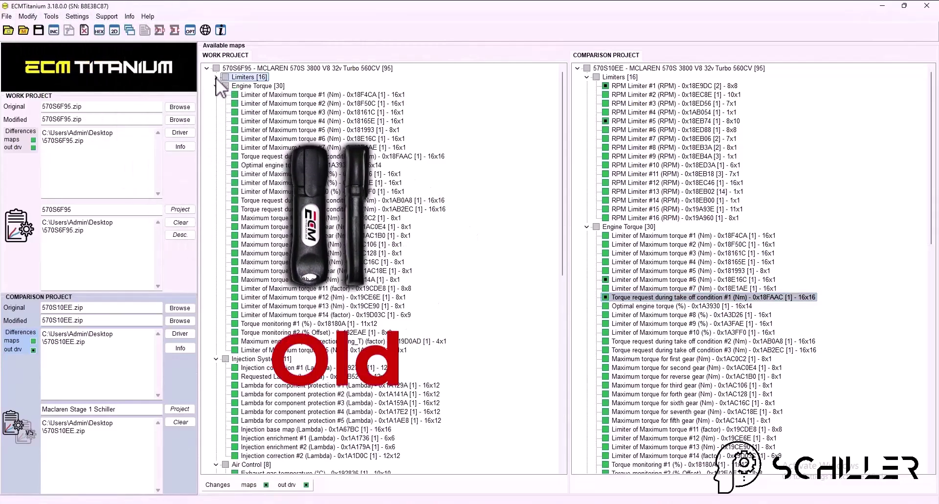
click(215, 86)
click(215, 95)
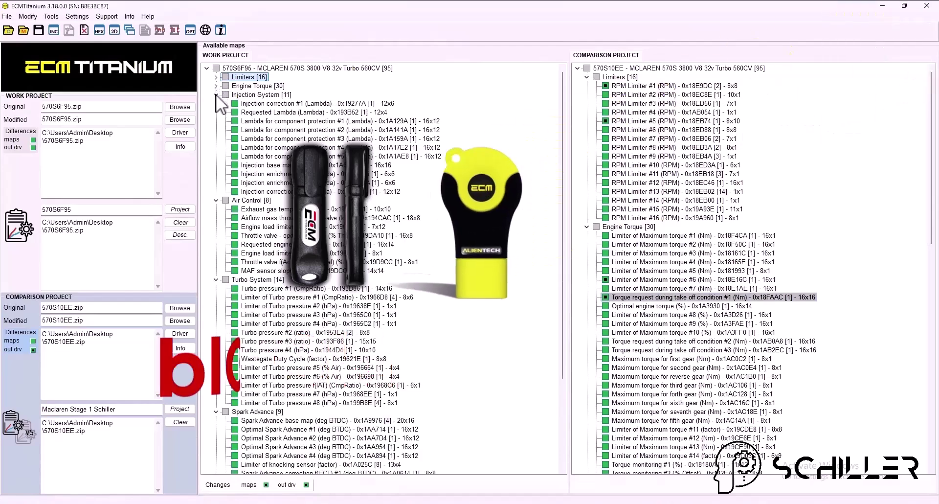
click(216, 103)
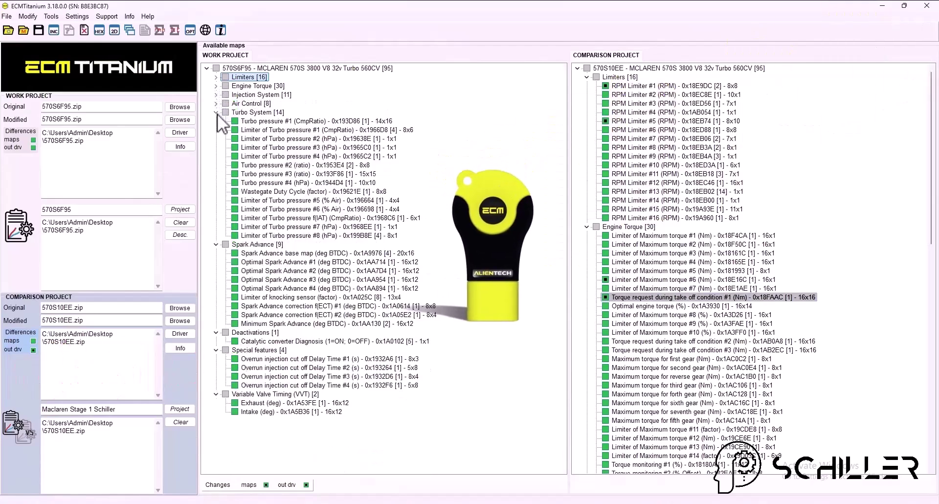
click(216, 112)
click(215, 121)
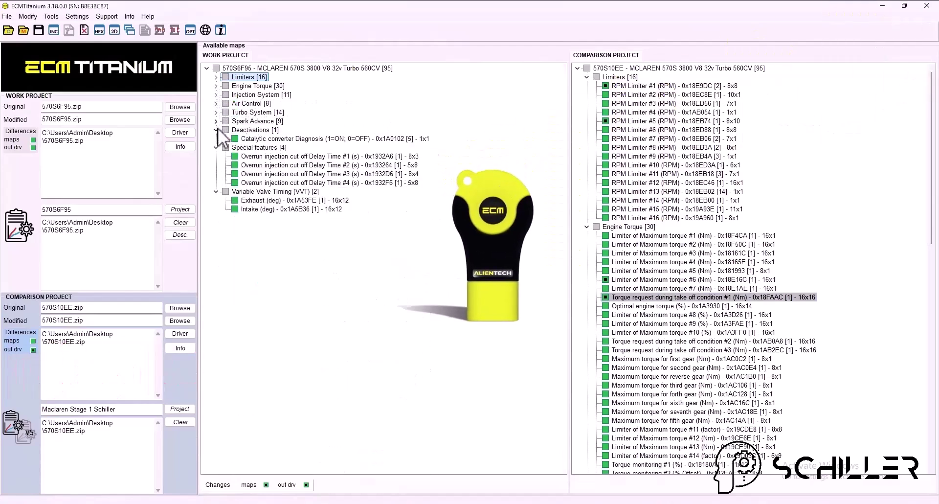
click(216, 130)
click(216, 139)
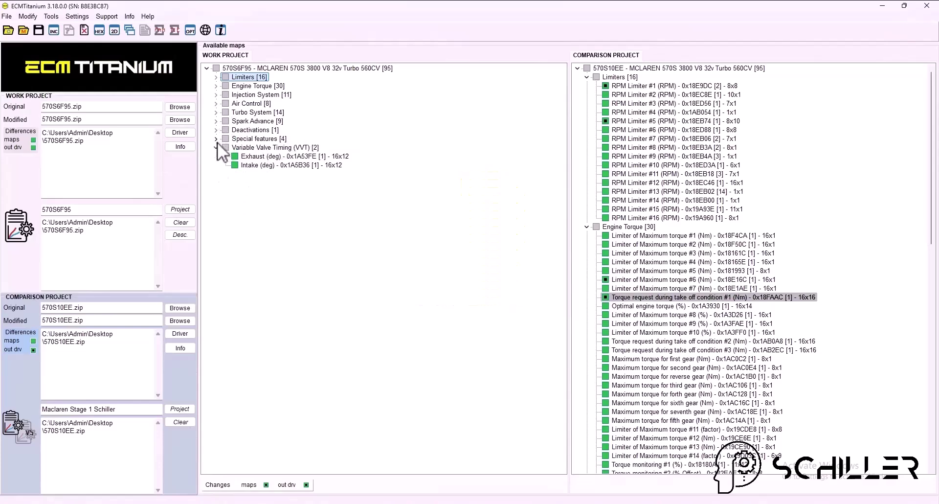
click(216, 147)
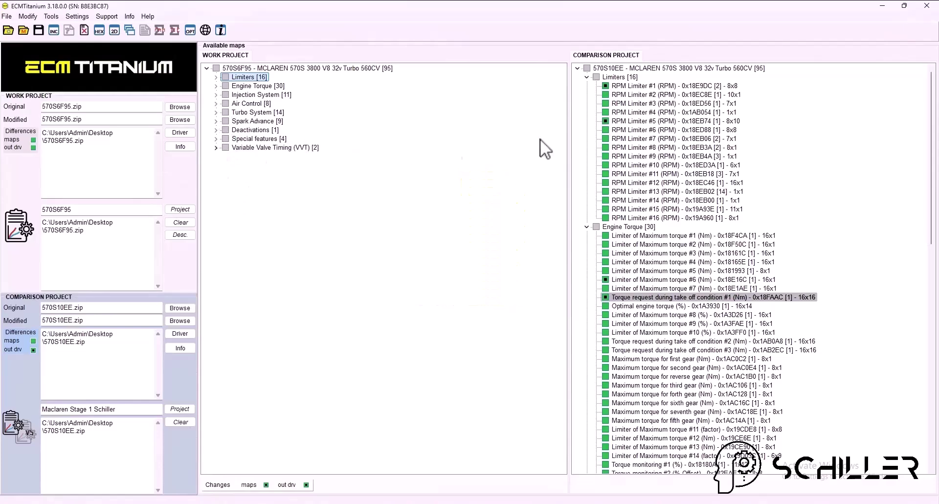
- Collapse the comparison project 570S10EE's map groups, from Engine Torque through Variable Valve Timing
scroll(590, 82, down, 1)
click(588, 86)
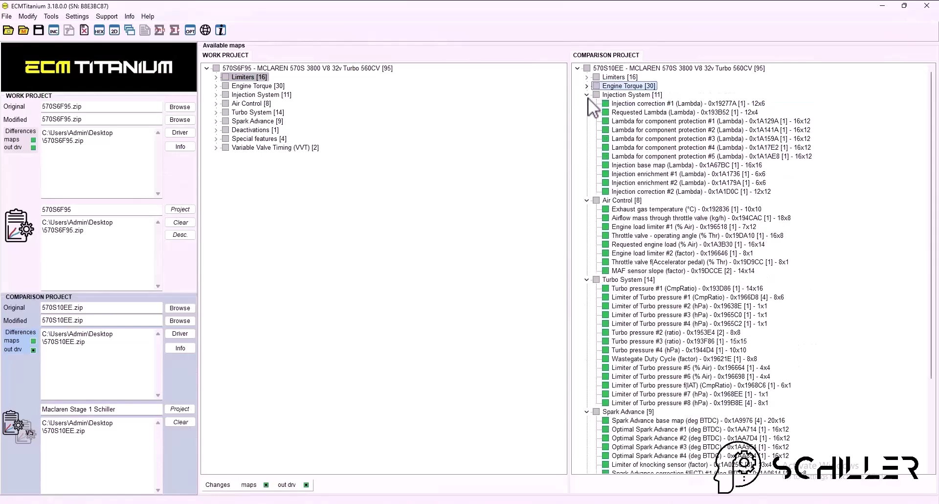
click(588, 95)
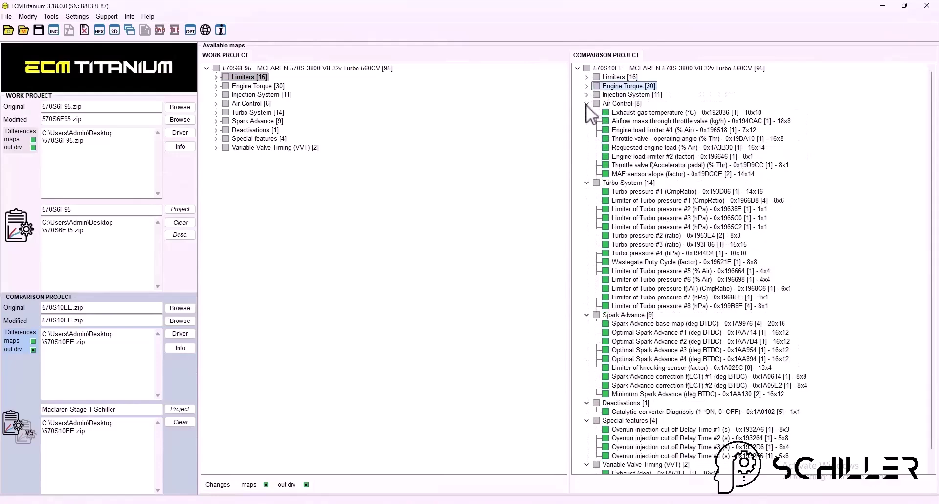
click(588, 103)
click(588, 113)
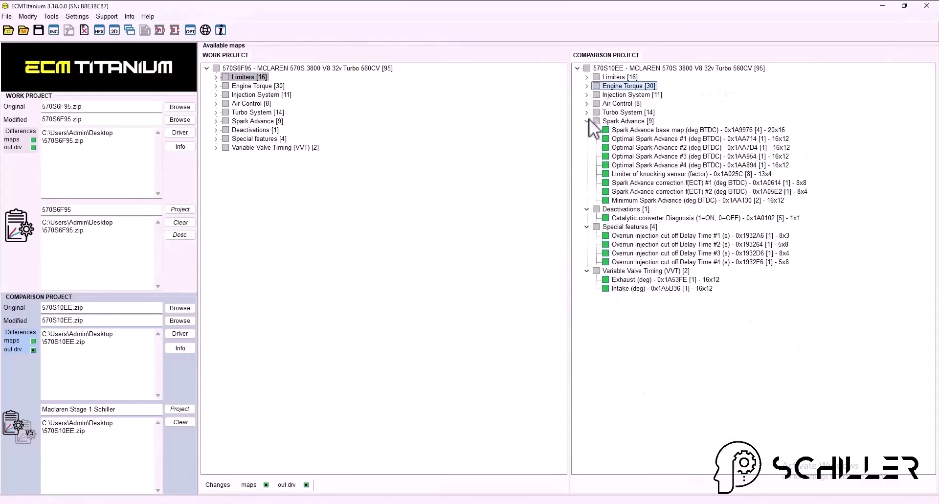
click(588, 121)
click(587, 129)
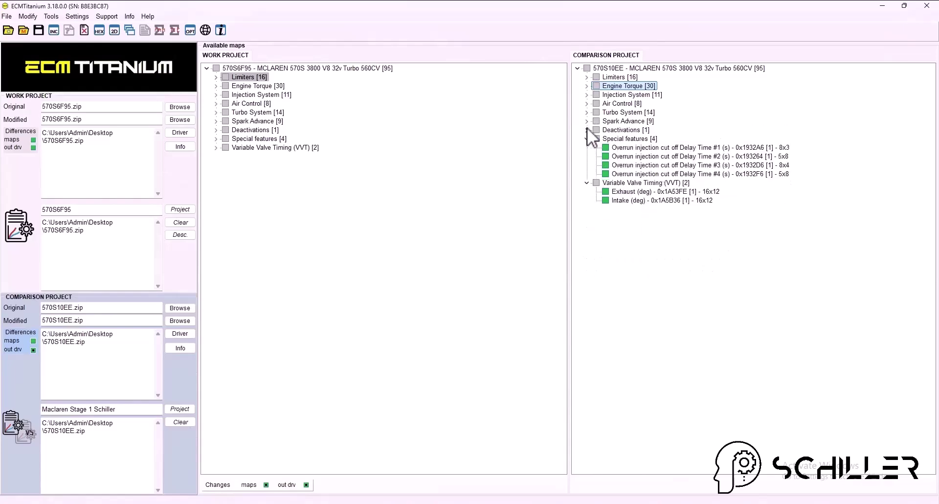
click(587, 139)
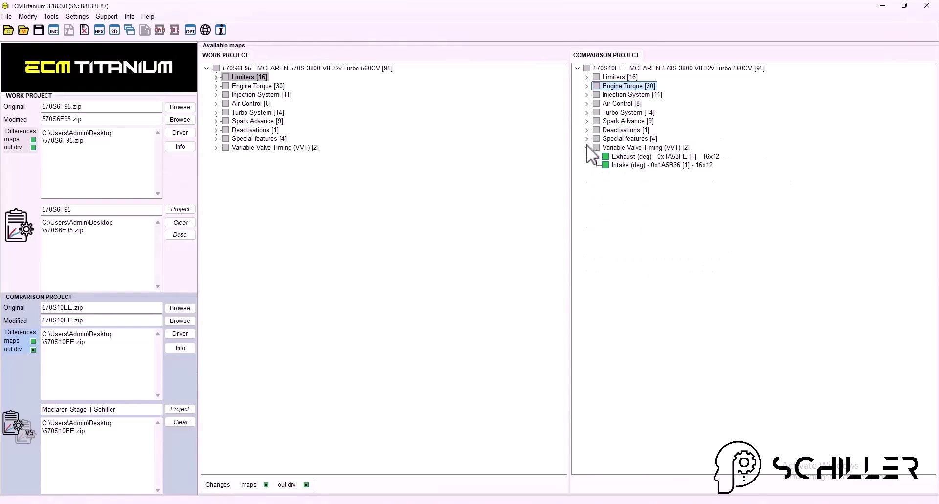
click(587, 147)
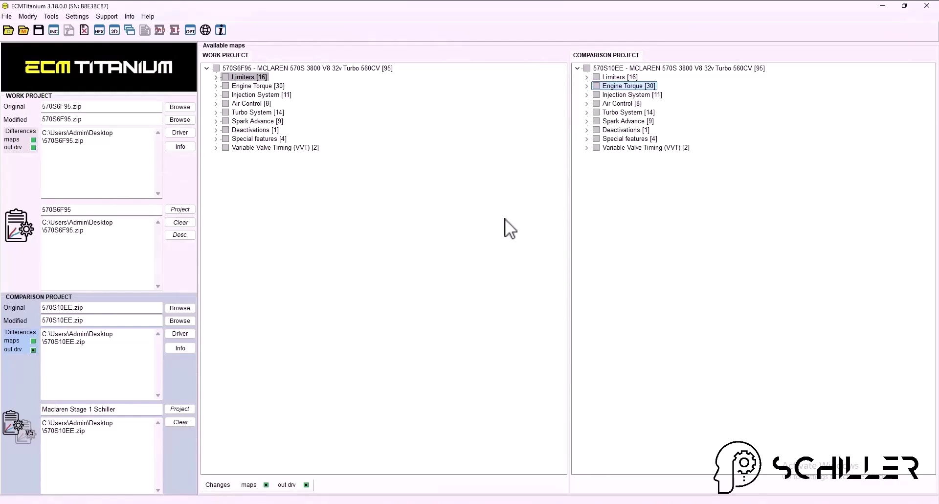